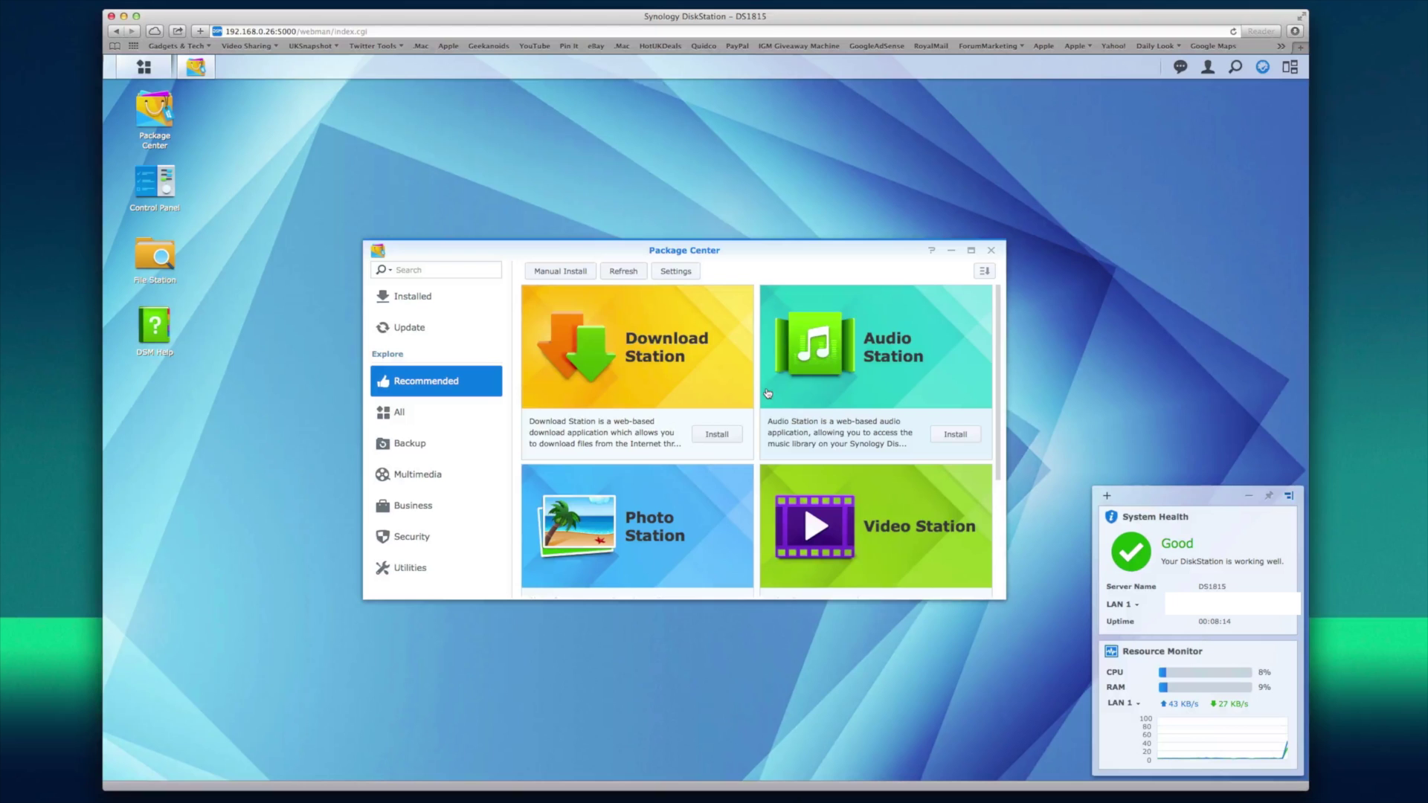
Step: Switch Package Center from Recommended to All and browse the full package grid
{"action": "scroll", "coordinate": [768, 392], "scroll_direction": "down", "scroll_amount": 4}
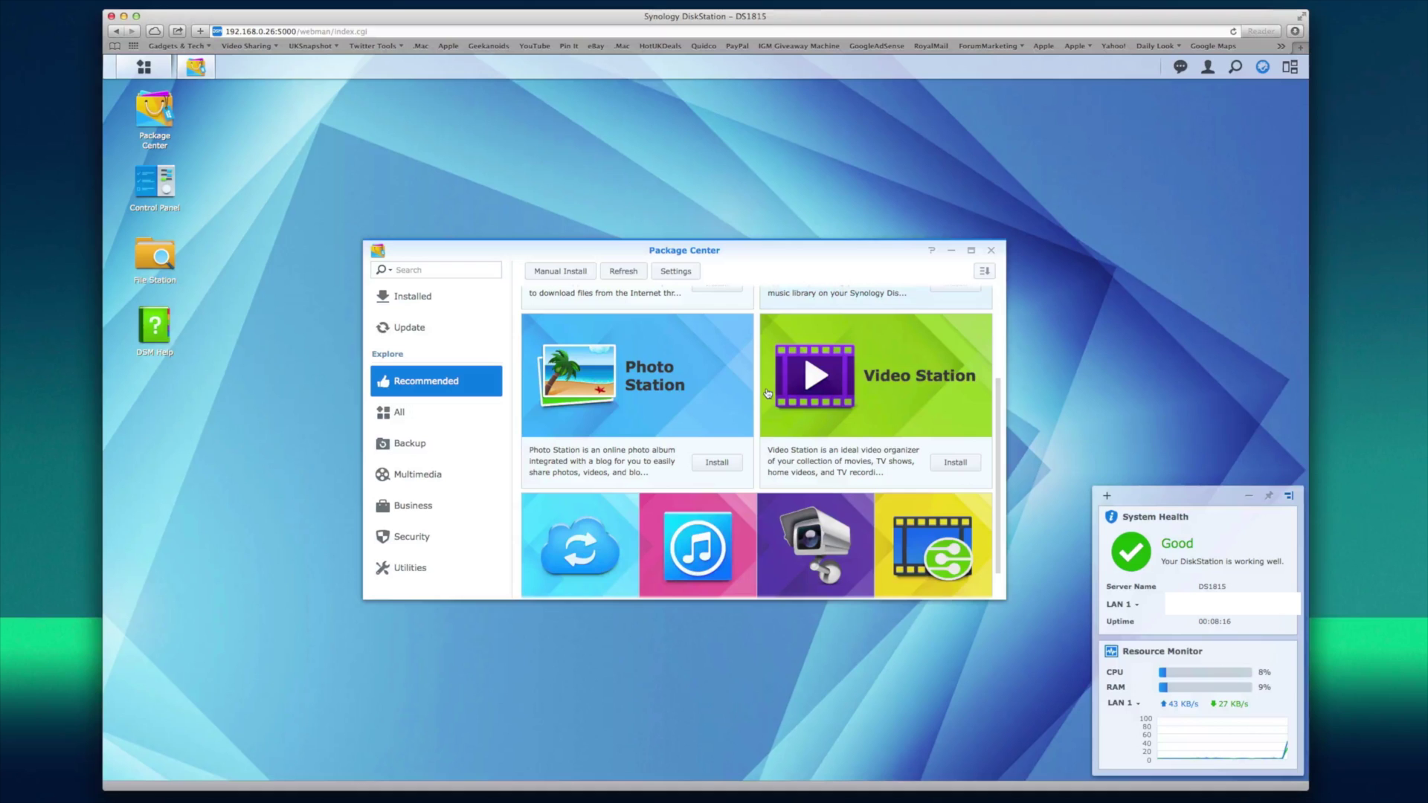
{"action": "scroll", "coordinate": [768, 393], "scroll_direction": "down", "scroll_amount": 1}
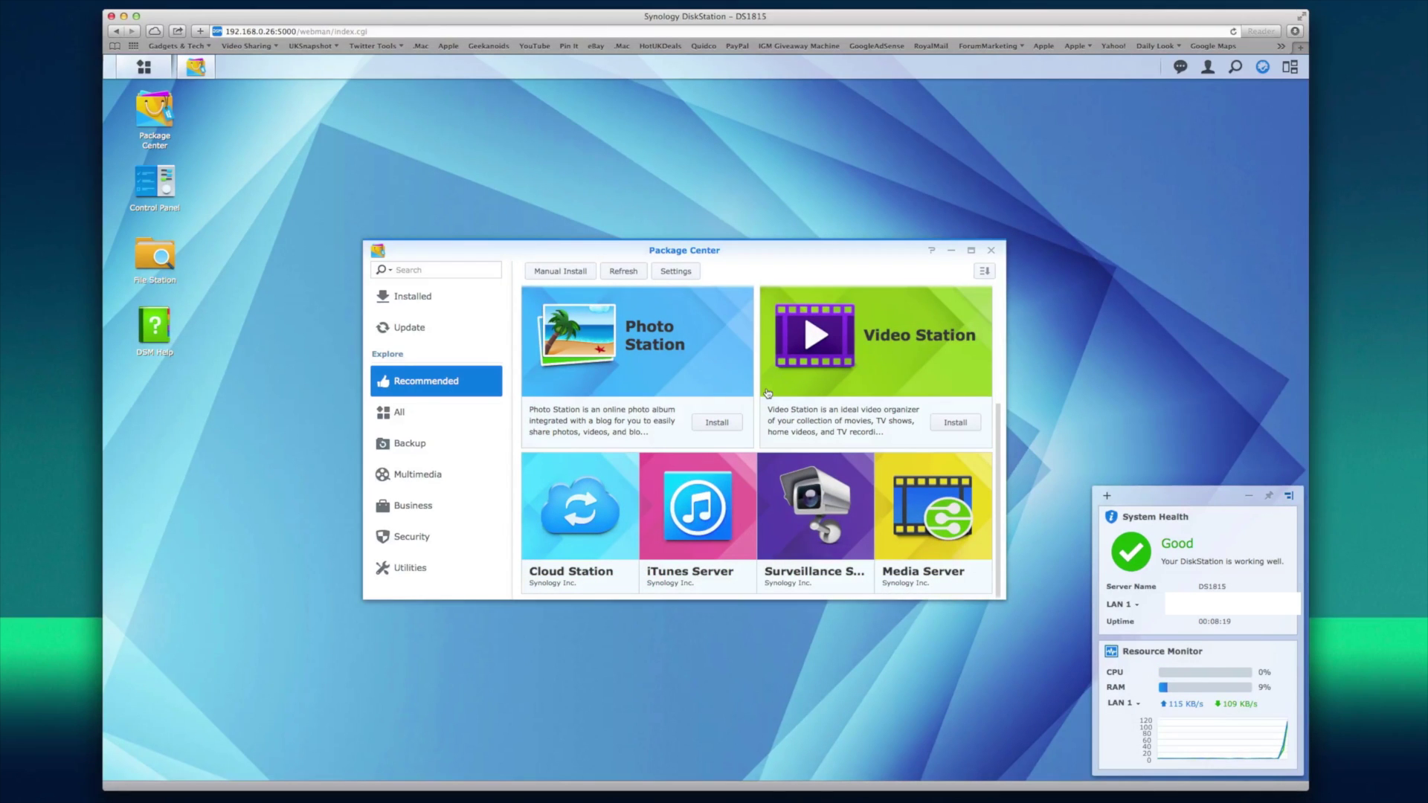
{"action": "scroll", "coordinate": [768, 393], "scroll_direction": "up", "scroll_amount": 4}
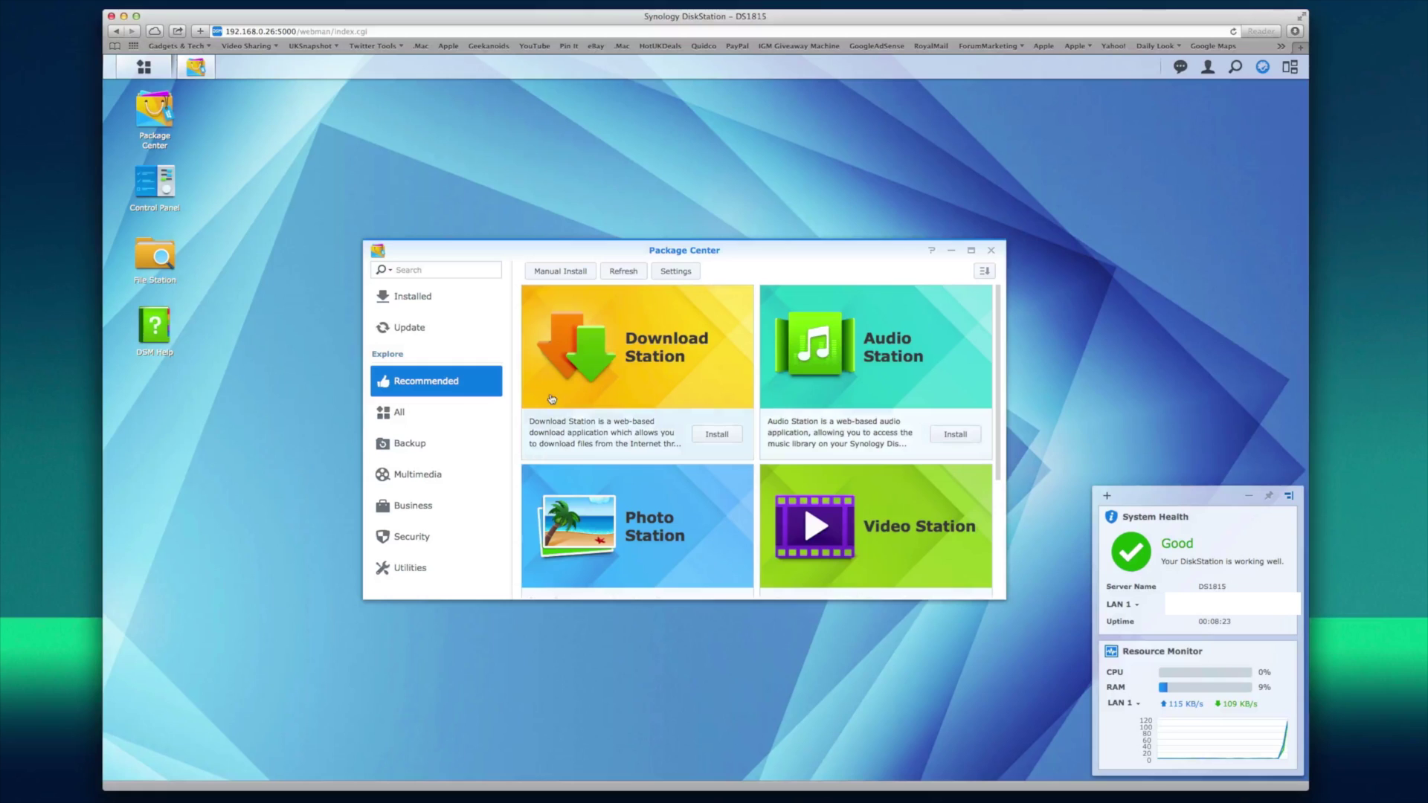
{"action": "left_click", "coordinate": [420, 422]}
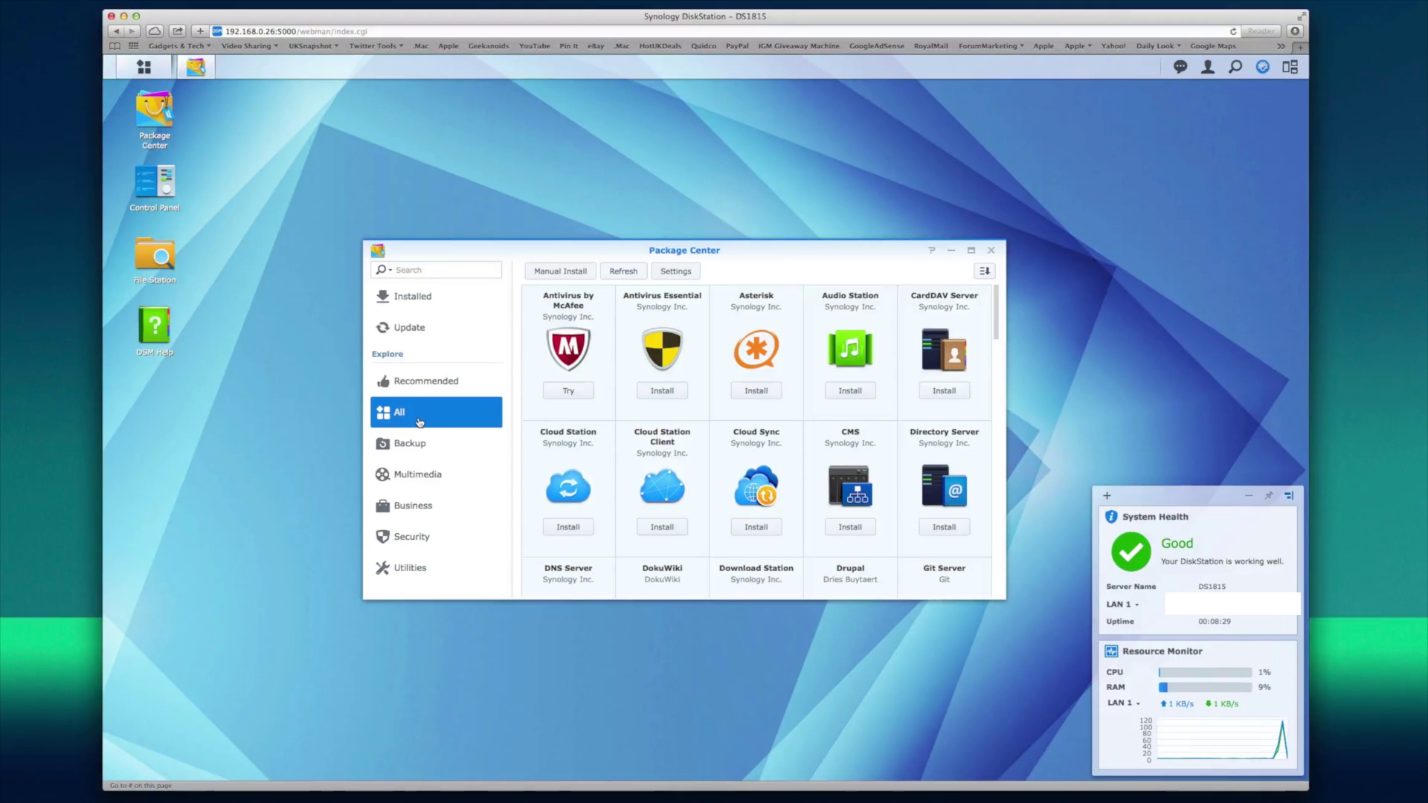
{"action": "scroll", "coordinate": [759, 450], "scroll_direction": "down", "scroll_amount": 5}
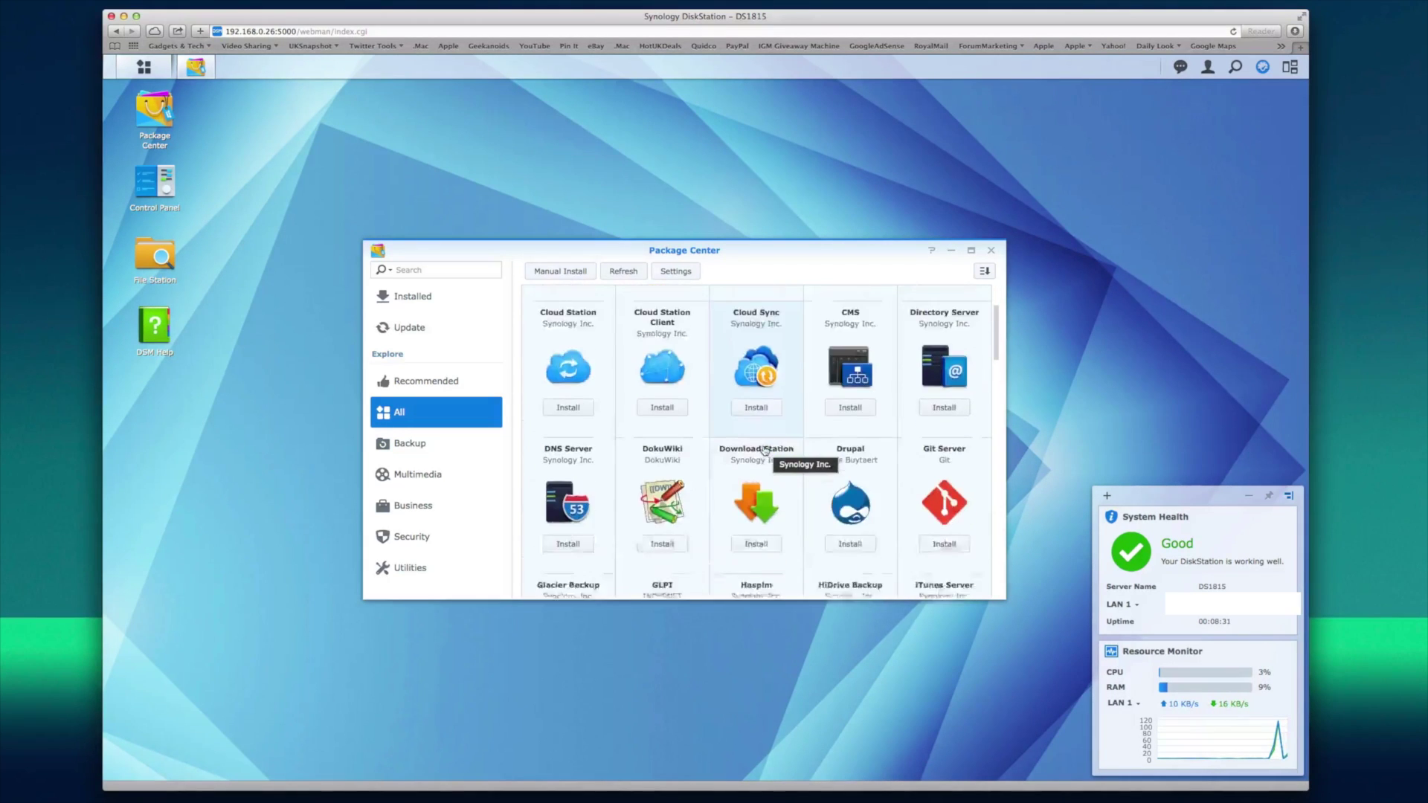
{"action": "scroll", "coordinate": [764, 449], "scroll_direction": "down", "scroll_amount": 3}
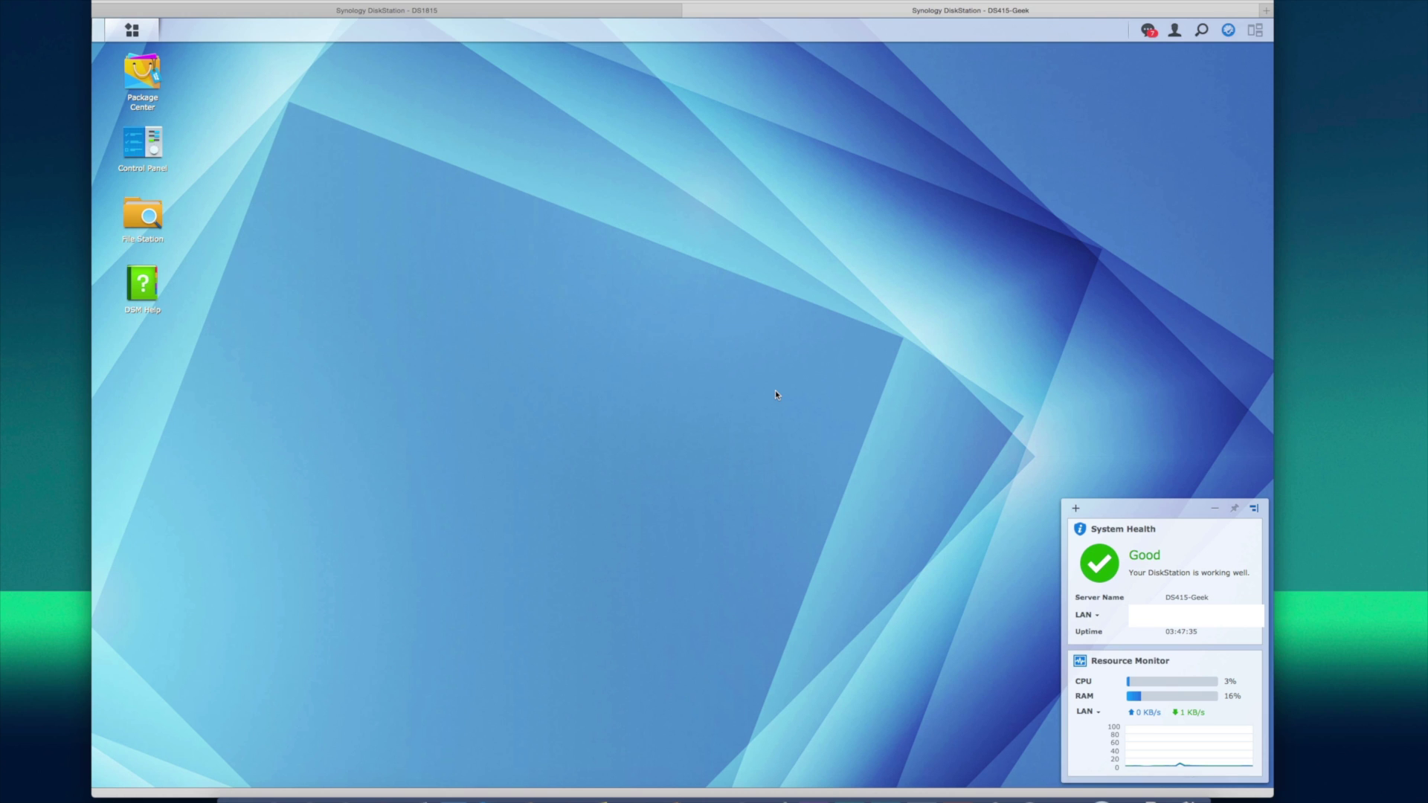
{"action": "left_click", "coordinate": [414, 11]}
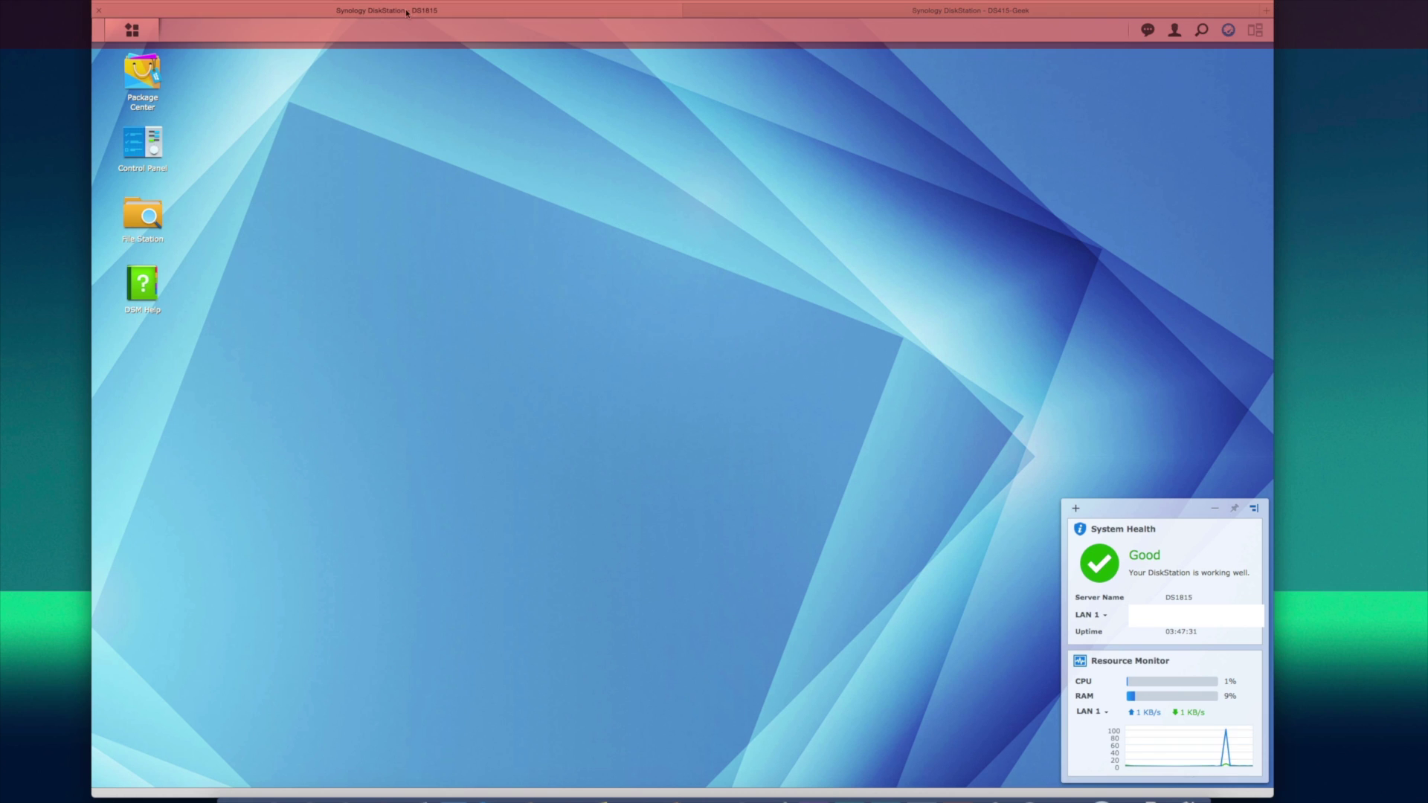
{"action": "left_click", "coordinate": [885, 9]}
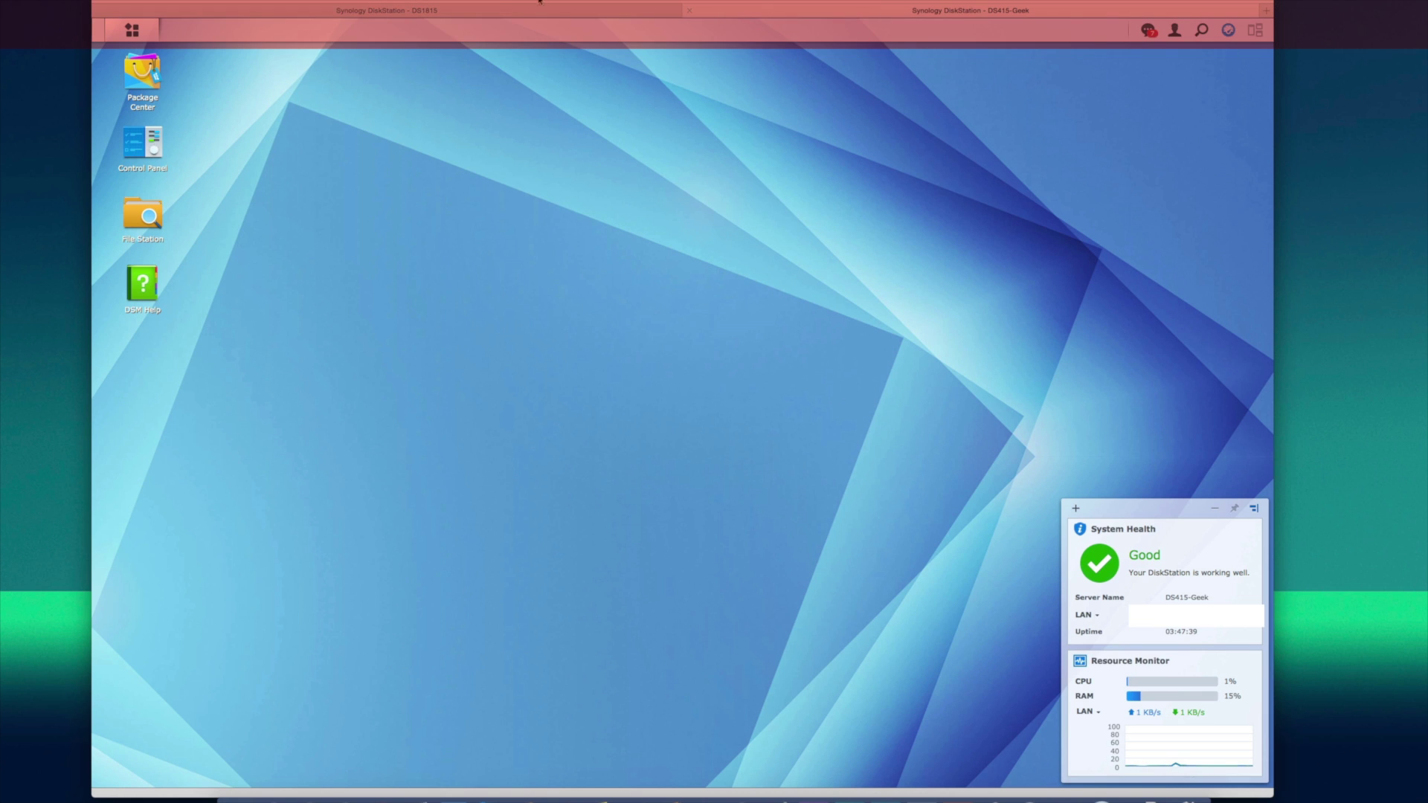
{"action": "left_click", "coordinate": [422, 13]}
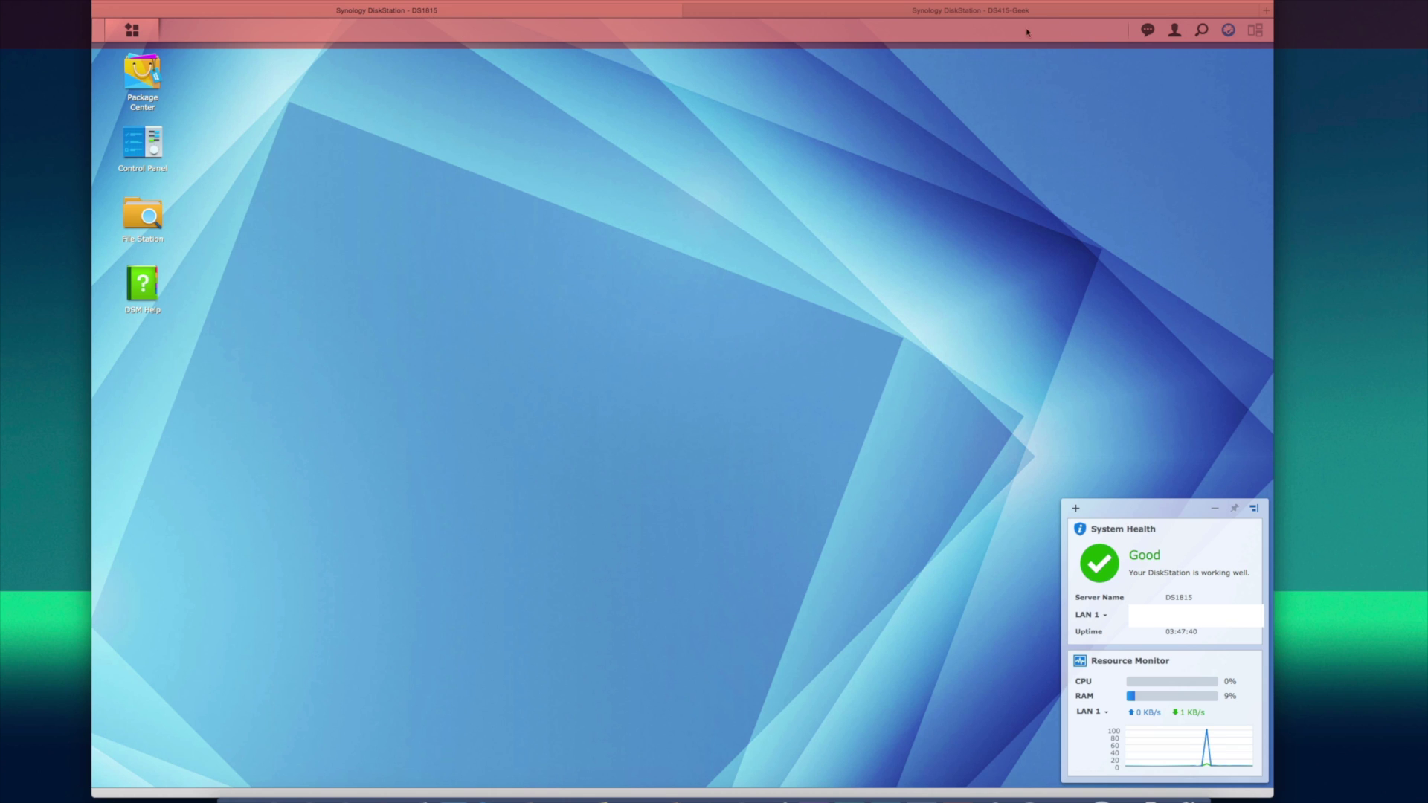
{"action": "left_click", "coordinate": [1045, 12]}
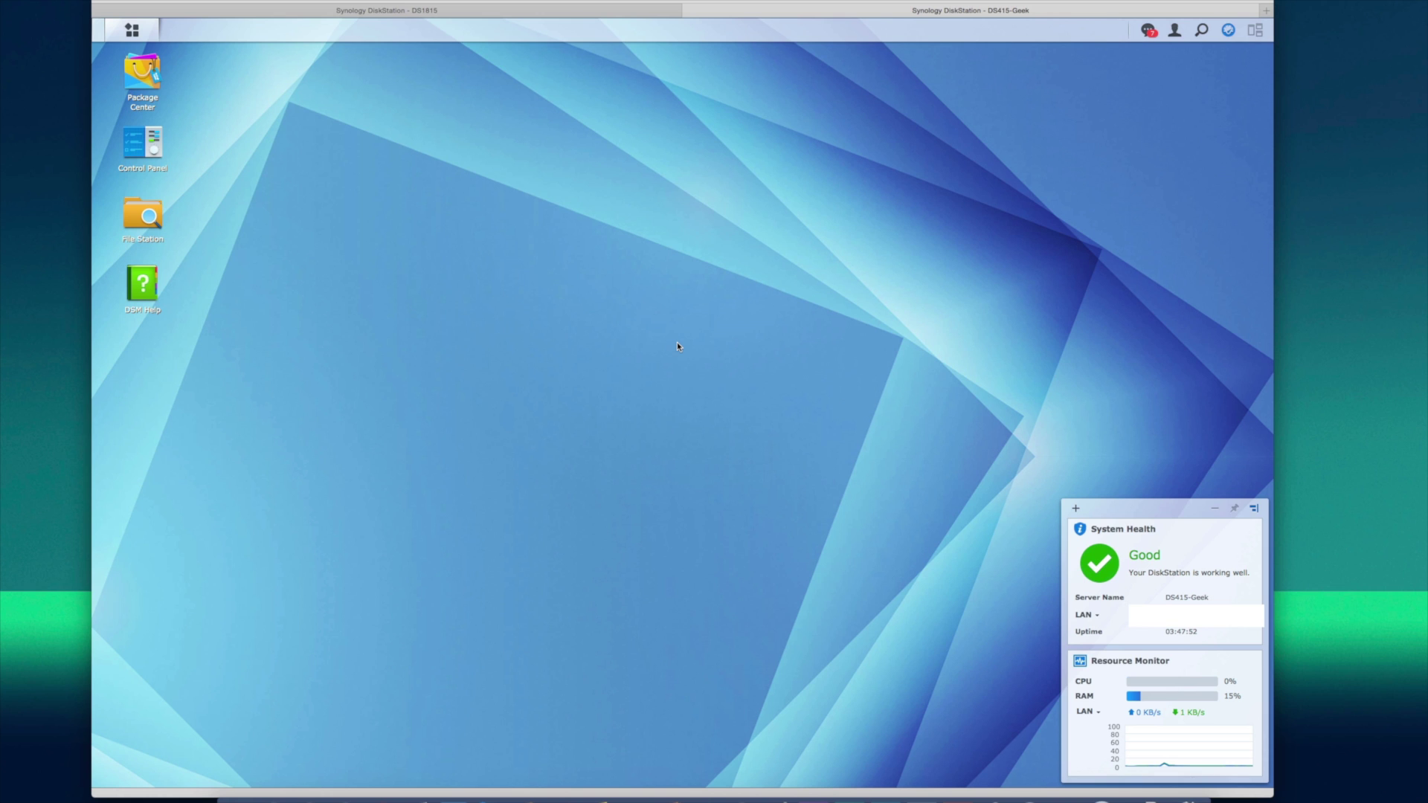
{"action": "left_click", "coordinate": [455, 14]}
{"action": "left_click", "coordinate": [835, 13]}
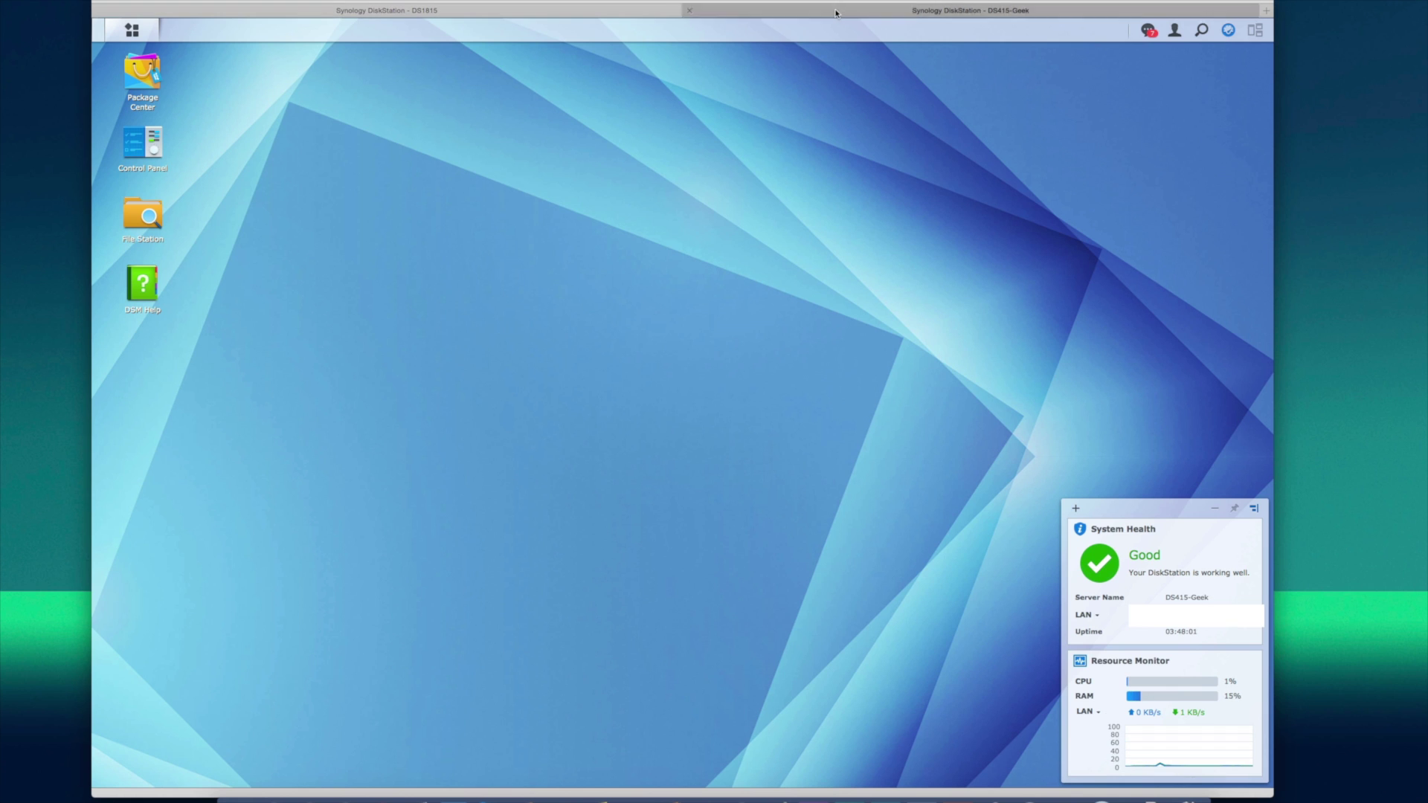
Step: In Backup & Replication's Backup Services, enable Network Backup Volume Destination and apply
{"action": "left_click", "coordinate": [136, 35]}
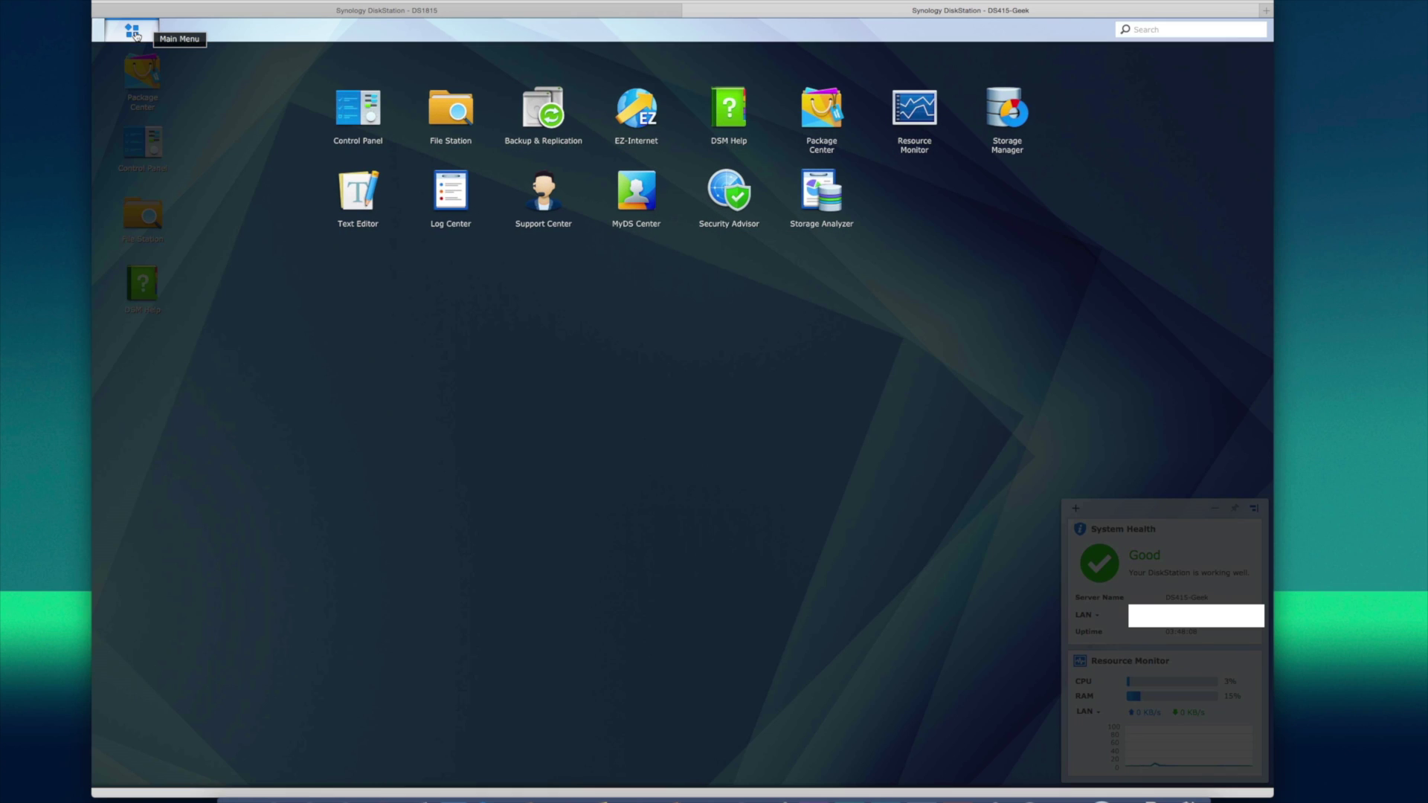
{"action": "left_click", "coordinate": [550, 119]}
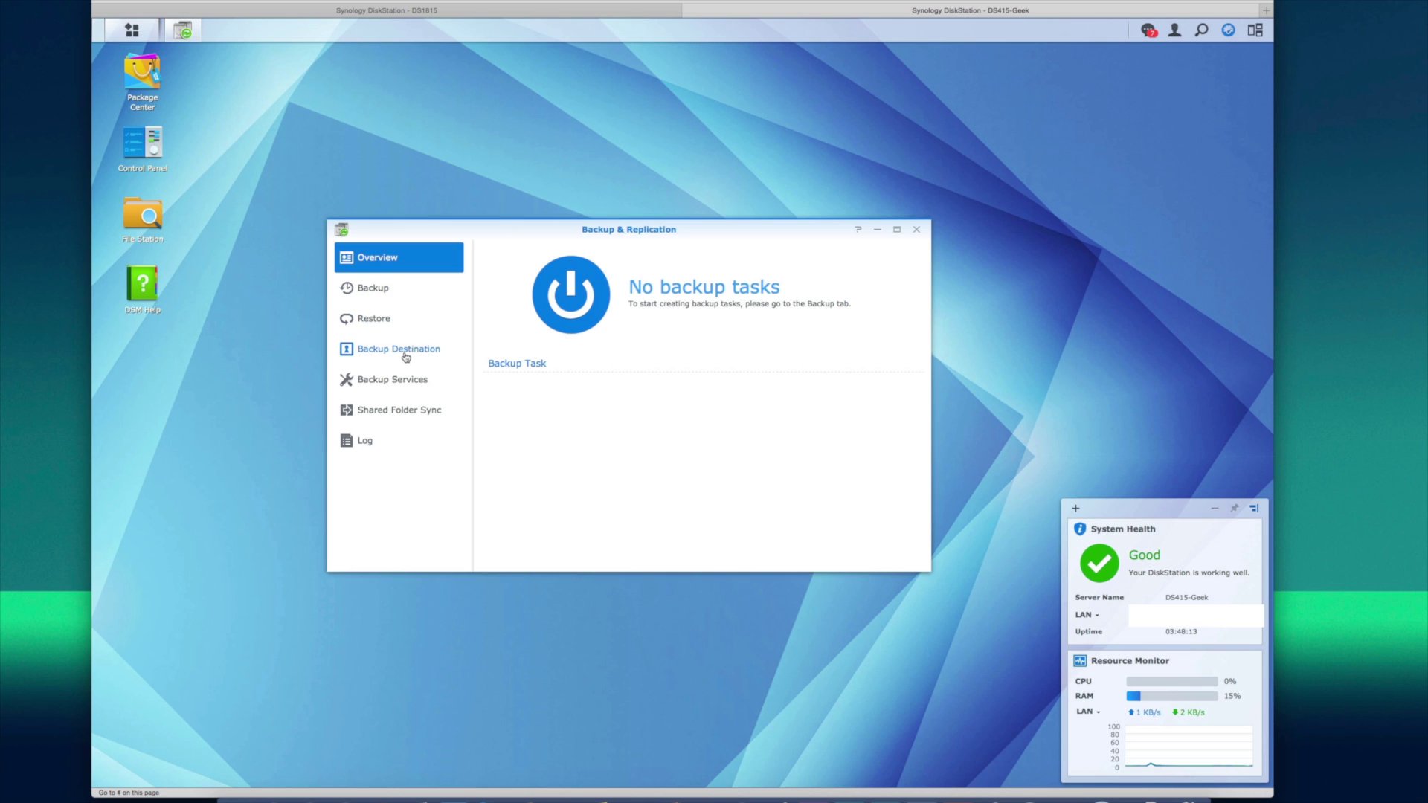
{"action": "left_click", "coordinate": [401, 383]}
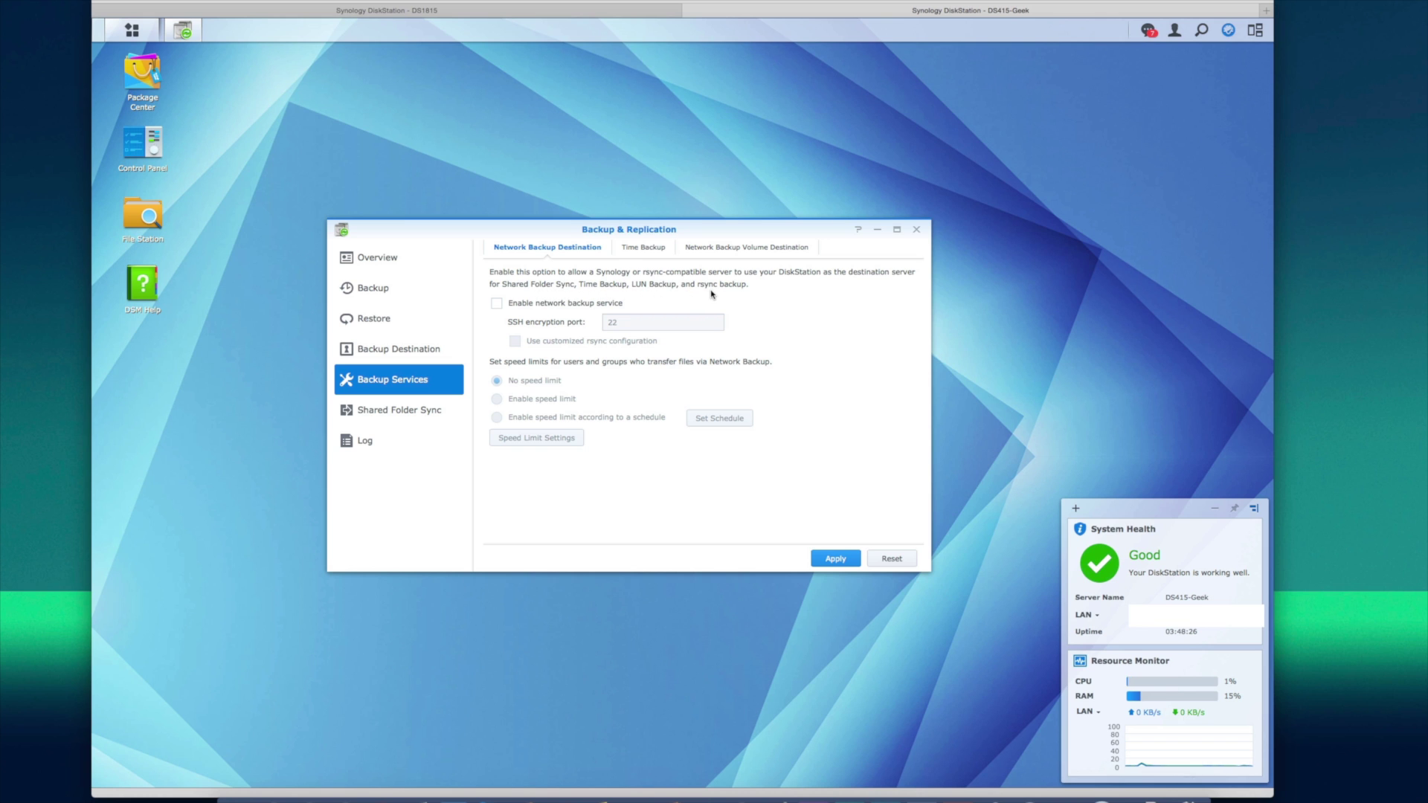
{"action": "left_click", "coordinate": [643, 247]}
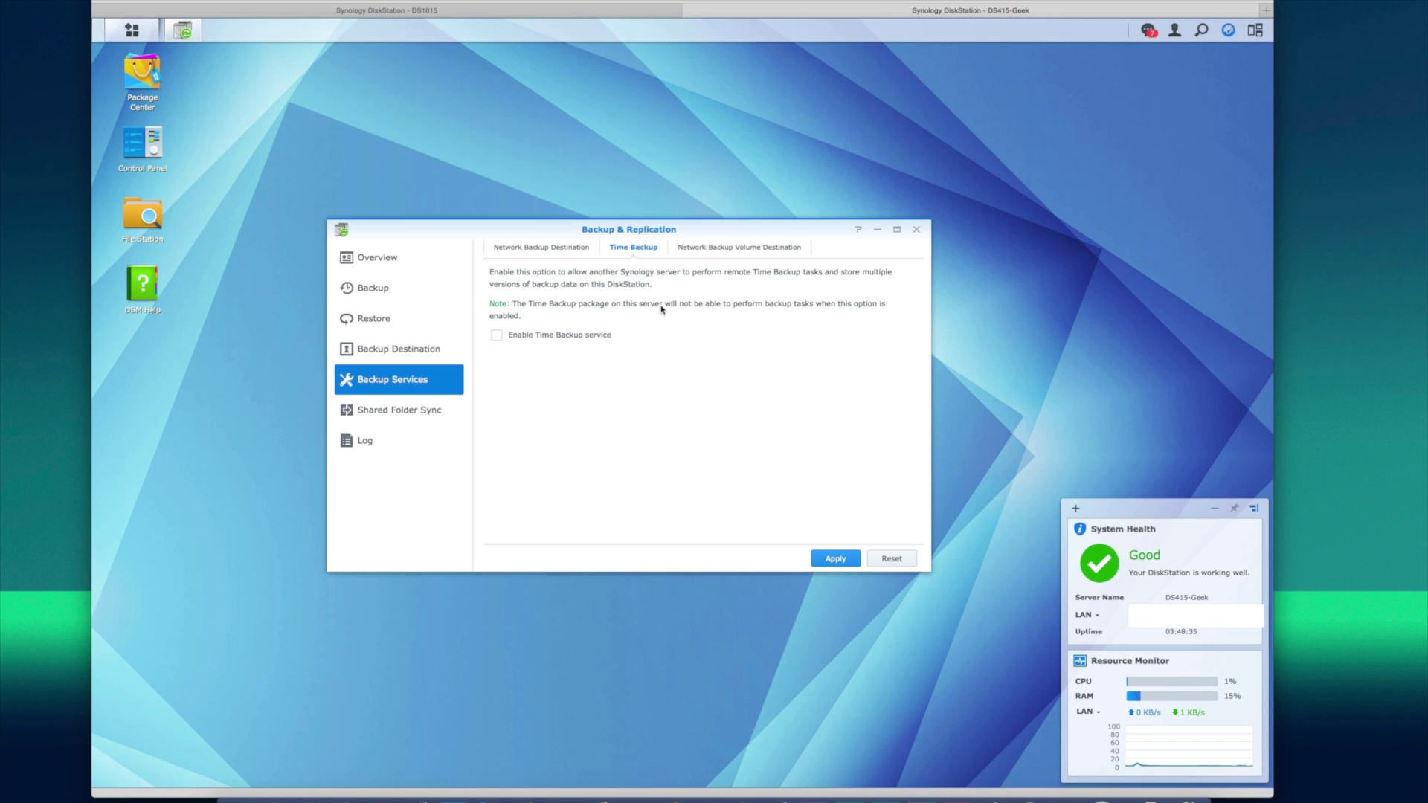
{"action": "left_click", "coordinate": [715, 249]}
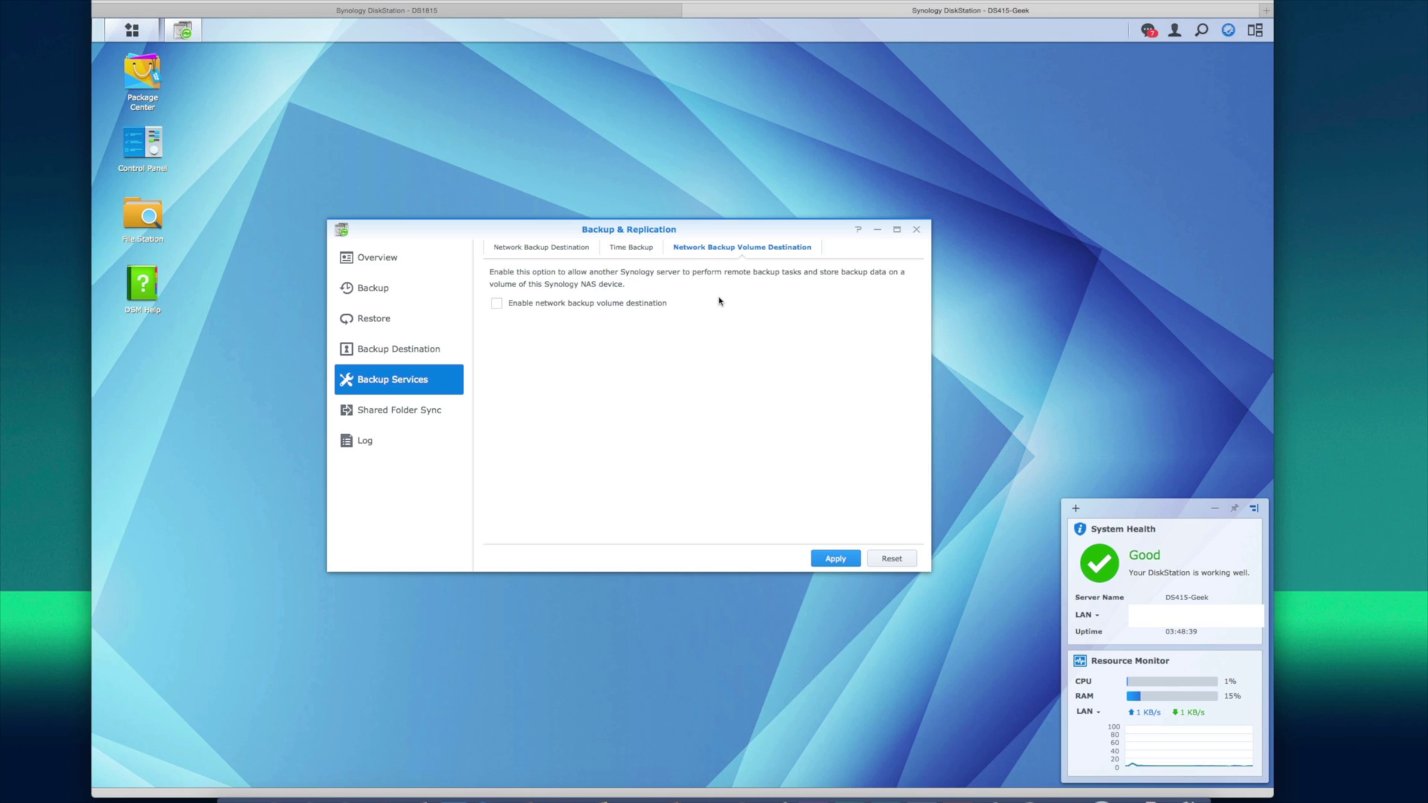
{"action": "left_click", "coordinate": [497, 303]}
{"action": "left_click", "coordinate": [830, 563]}
Step: Close Backup & Replication and launch Control Panel from the application list
{"action": "left_click", "coordinate": [917, 230]}
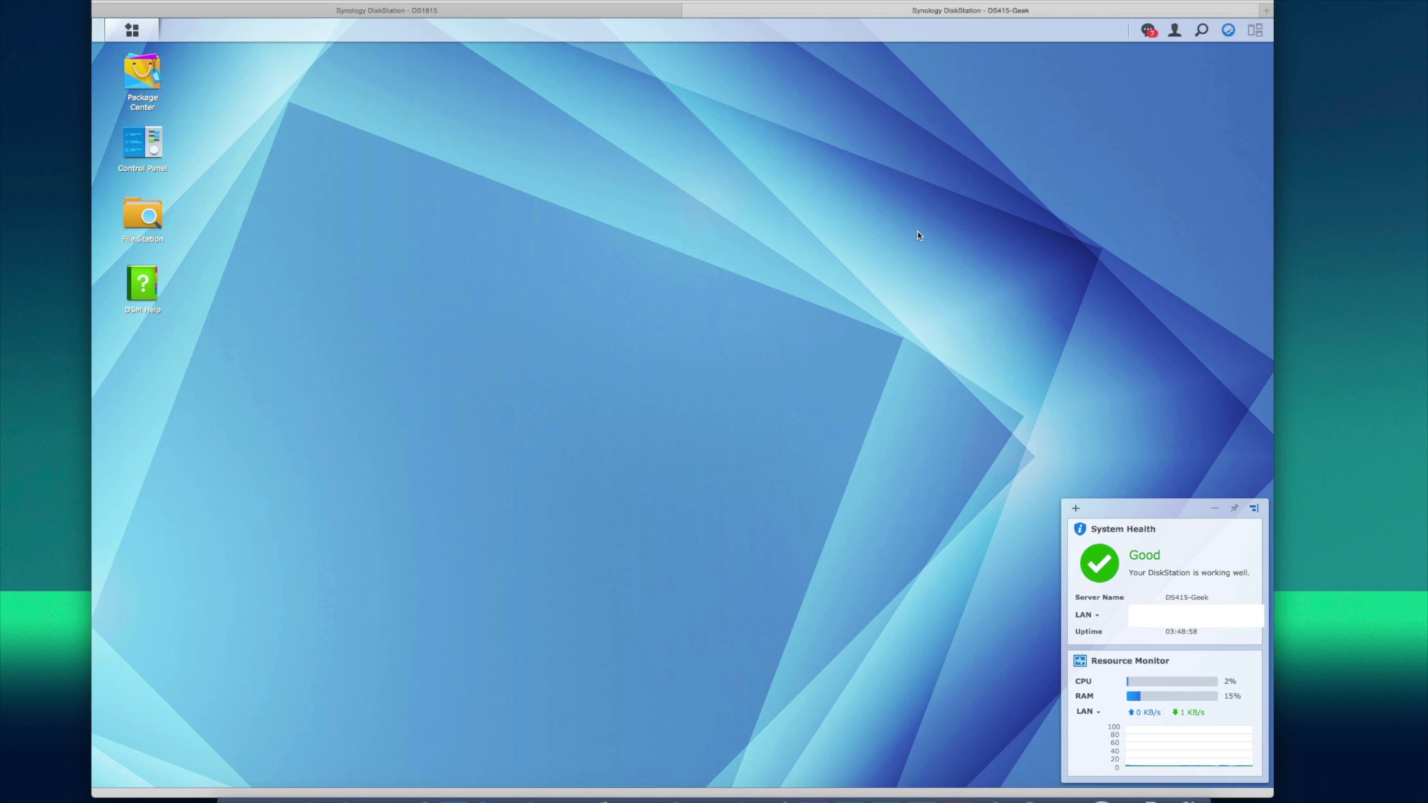
{"action": "left_click", "coordinate": [129, 33]}
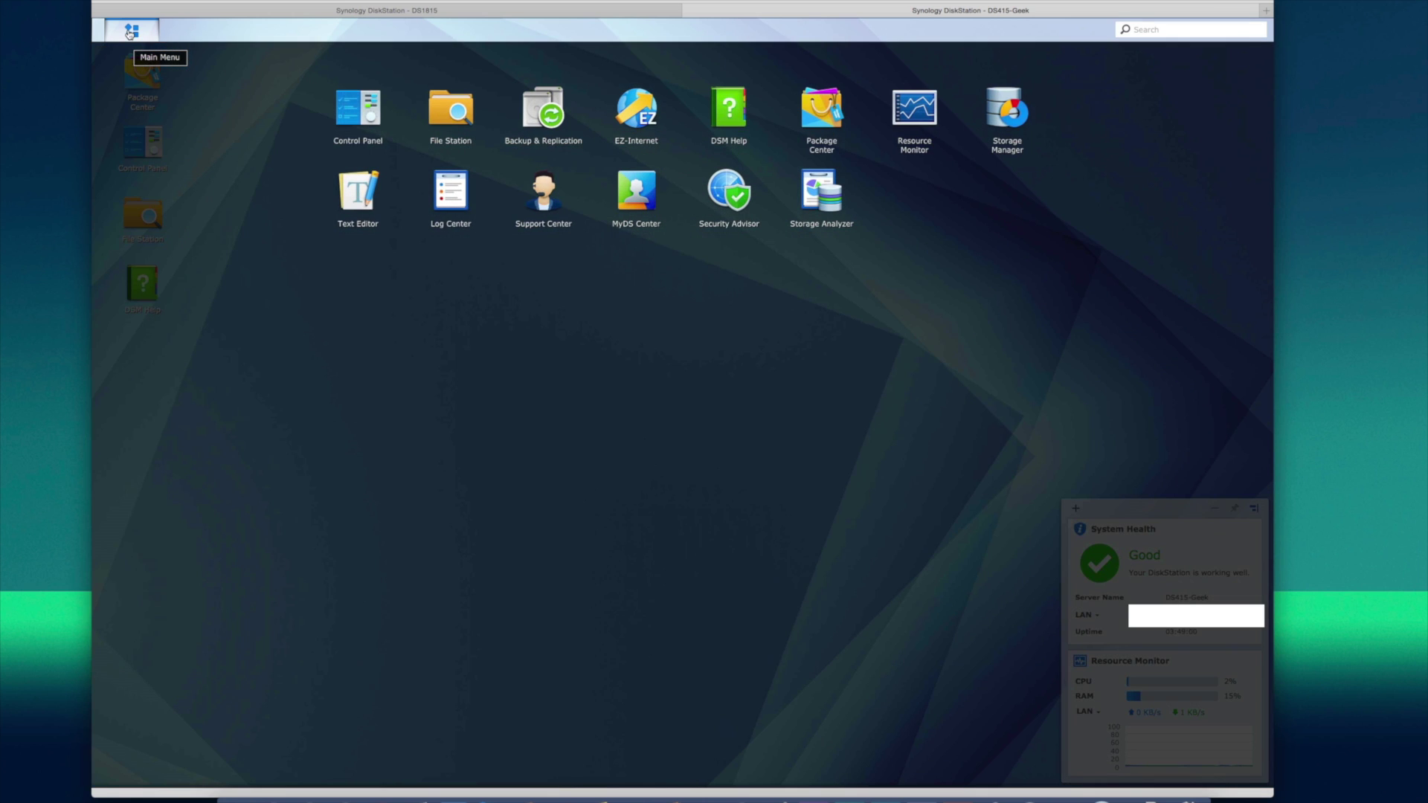
{"action": "left_click", "coordinate": [130, 34]}
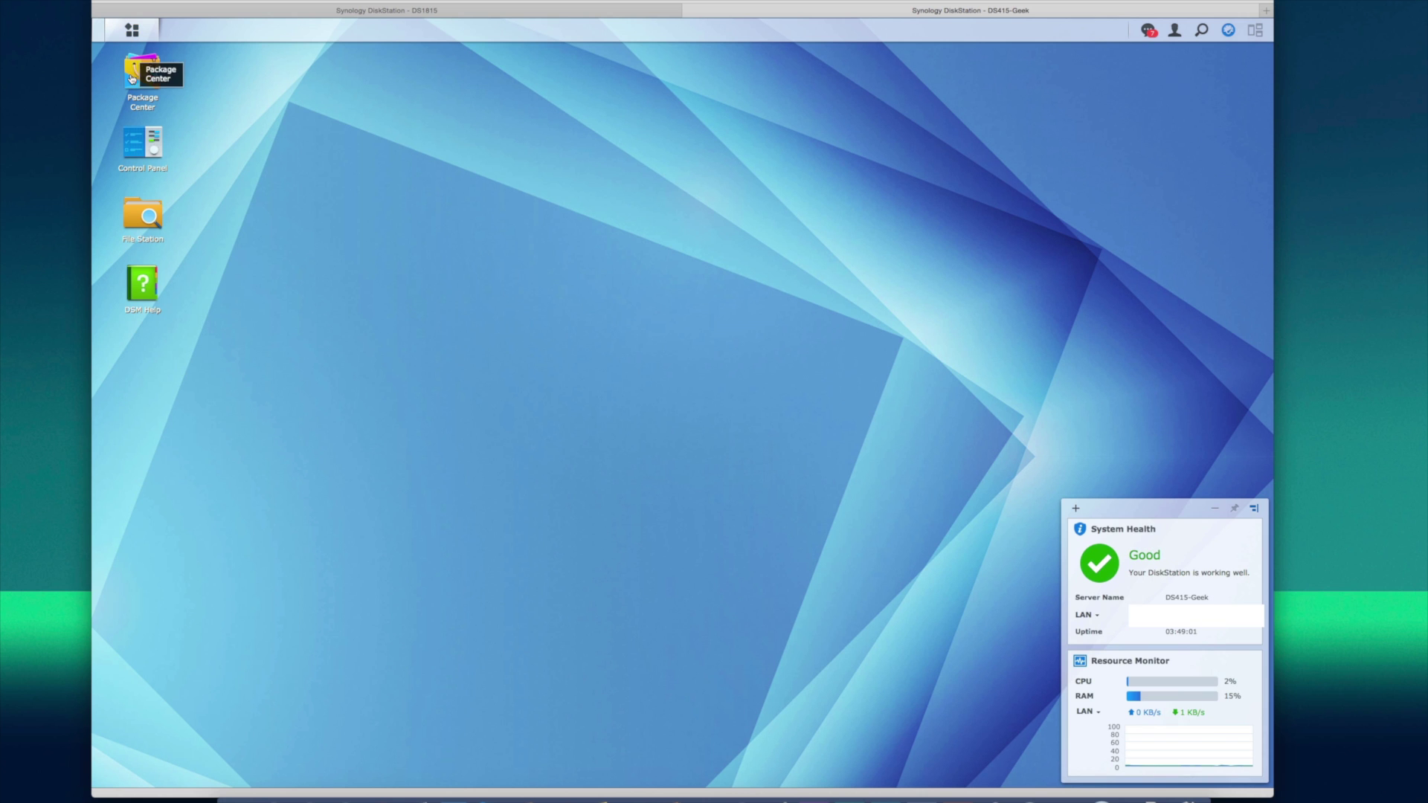
{"action": "left_click", "coordinate": [145, 156]}
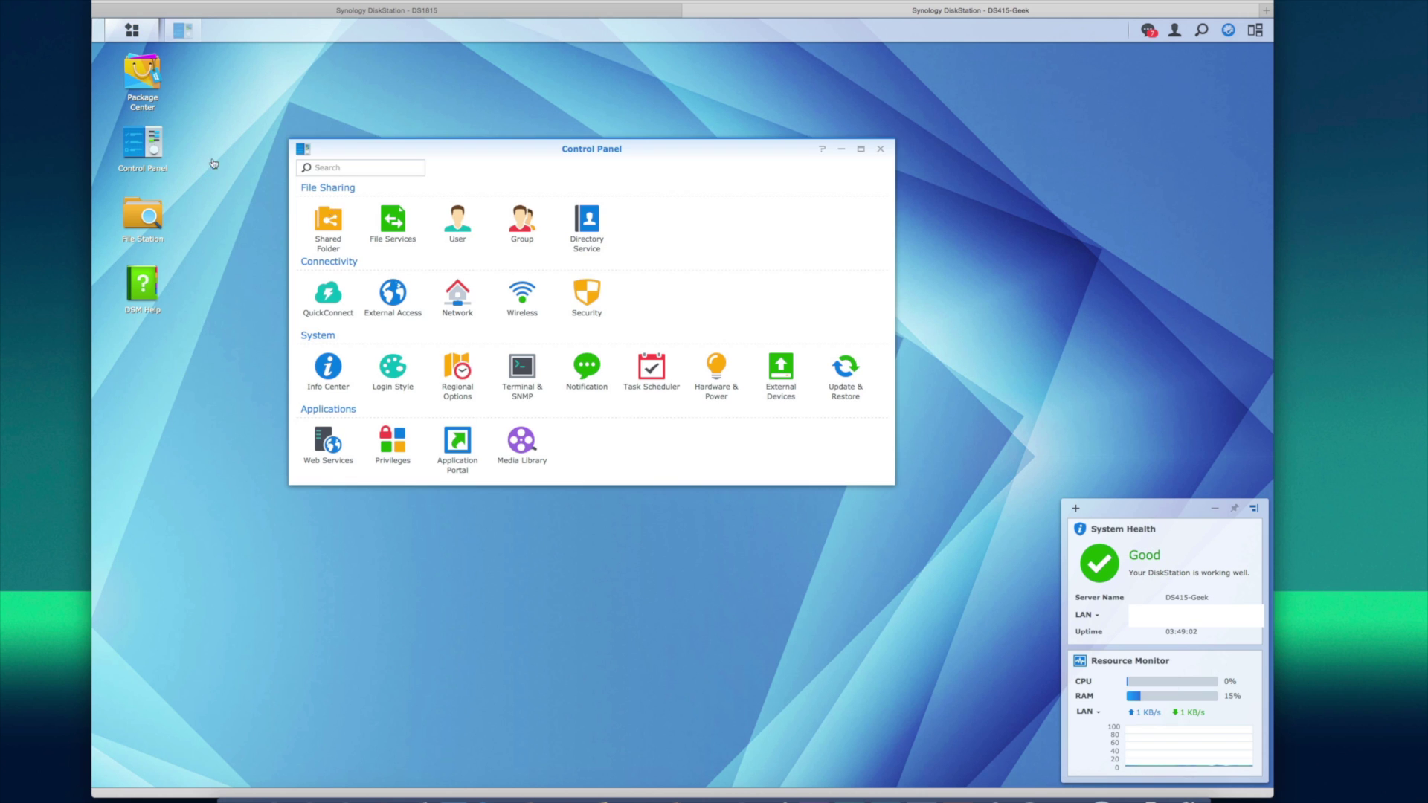
Step: Verify the non-admin user has Read/Write on both Video shared folders and save
{"action": "left_click", "coordinate": [450, 224]}
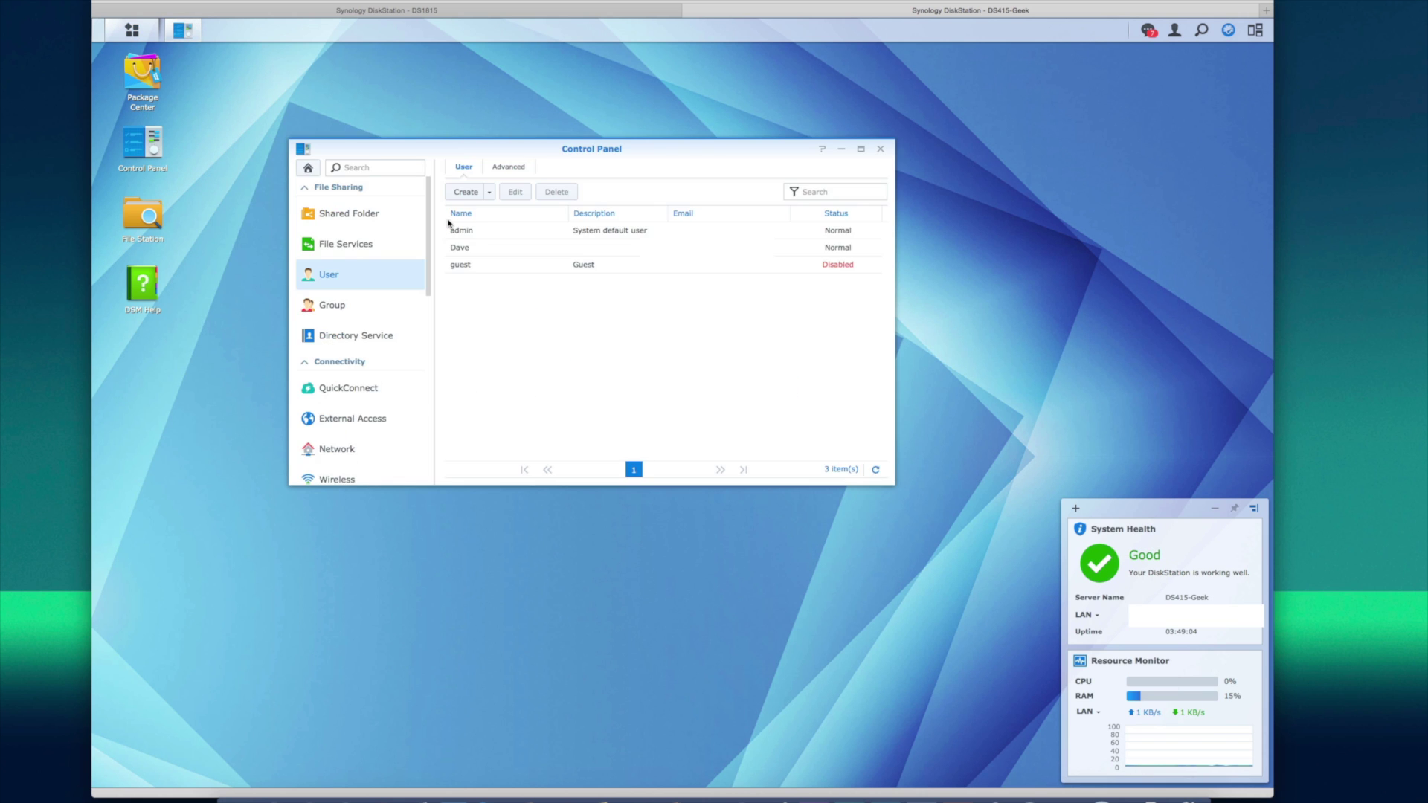
{"action": "left_click", "coordinate": [606, 252]}
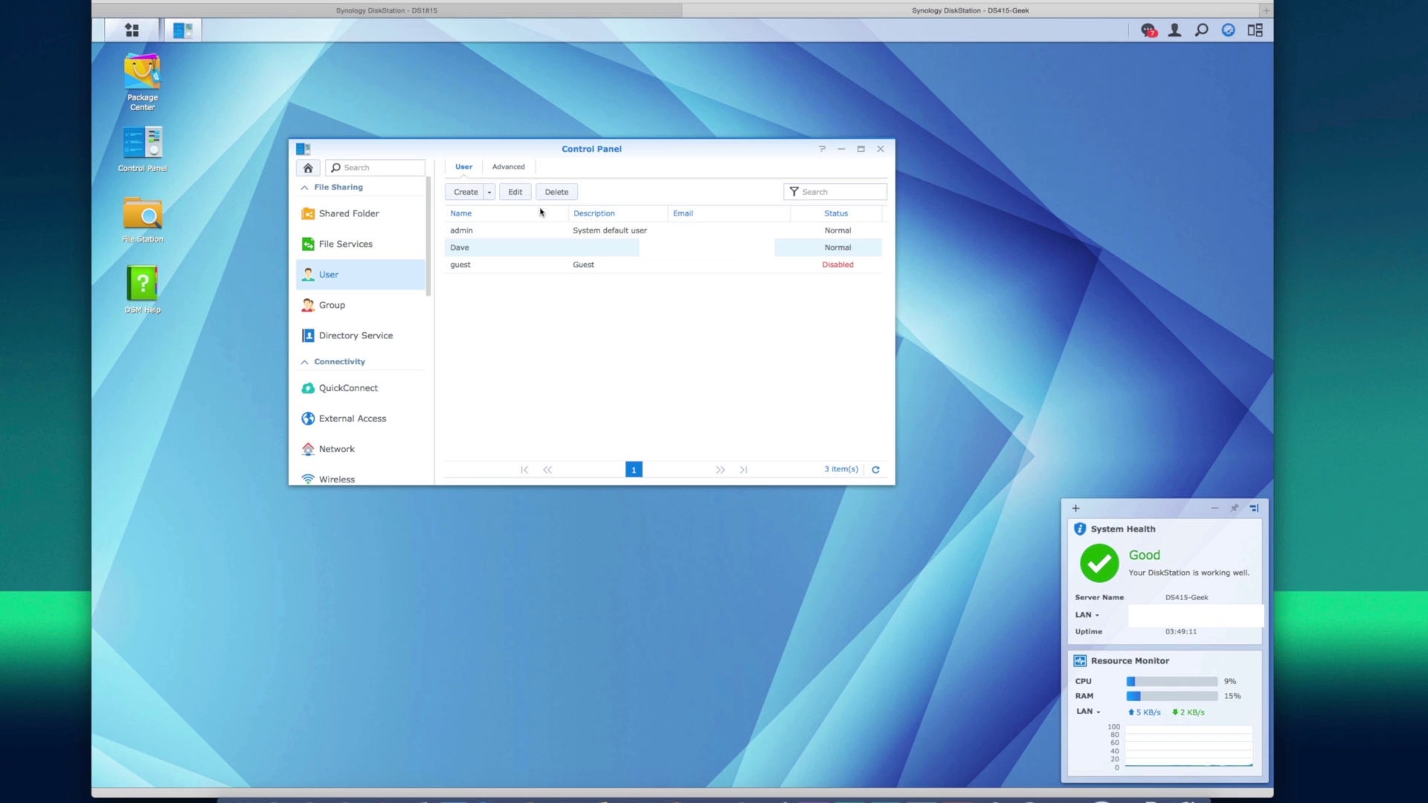
{"action": "left_click", "coordinate": [515, 192]}
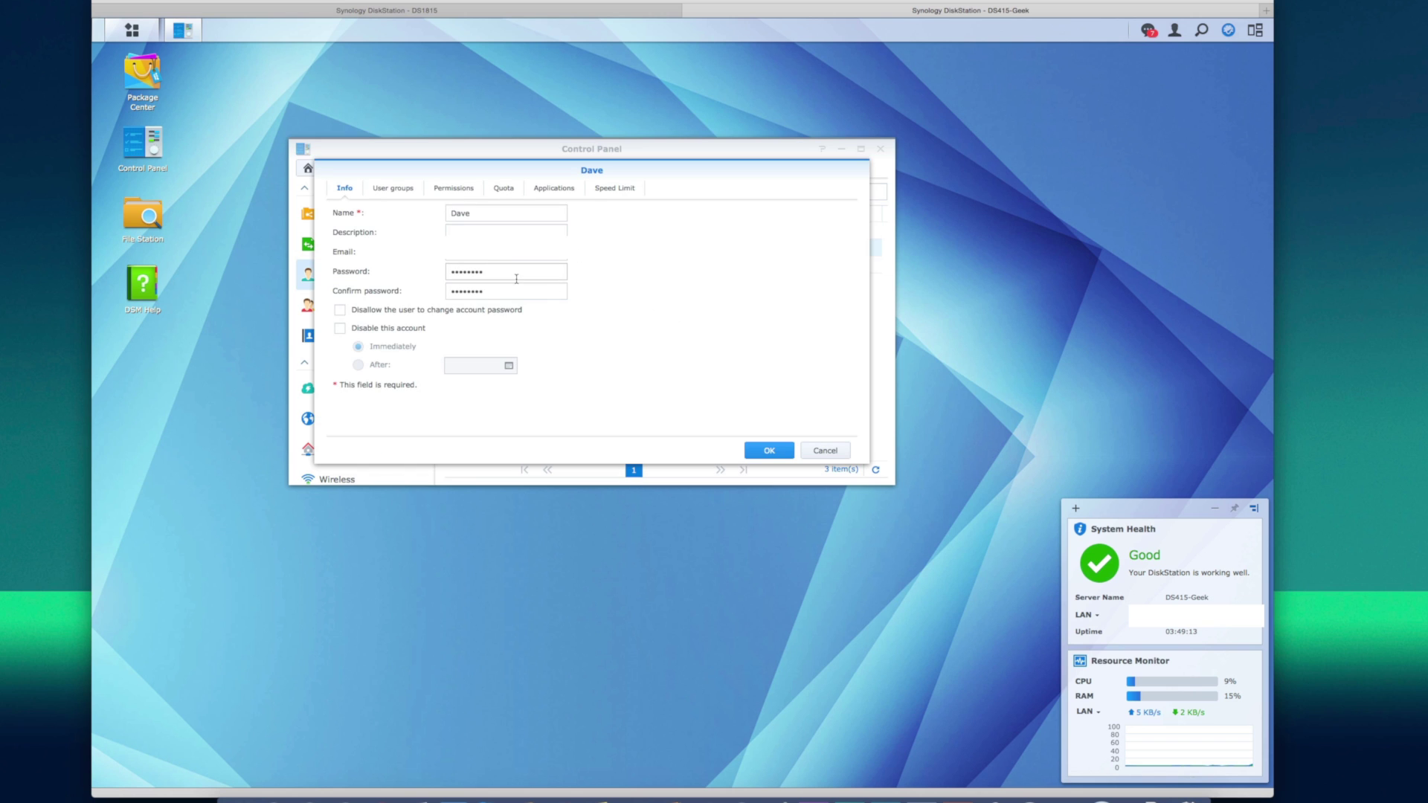
{"action": "left_click", "coordinate": [460, 189]}
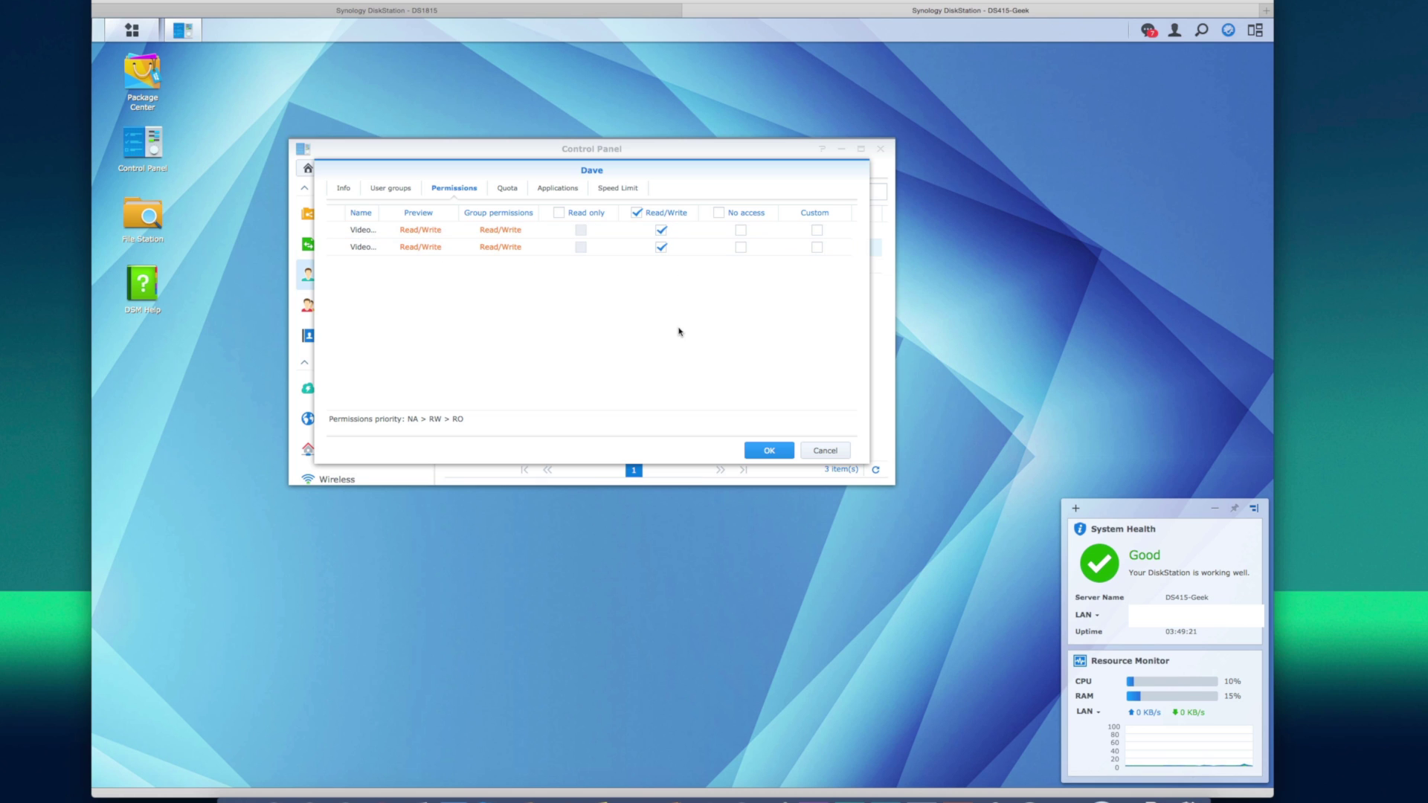
{"action": "left_click", "coordinate": [769, 450]}
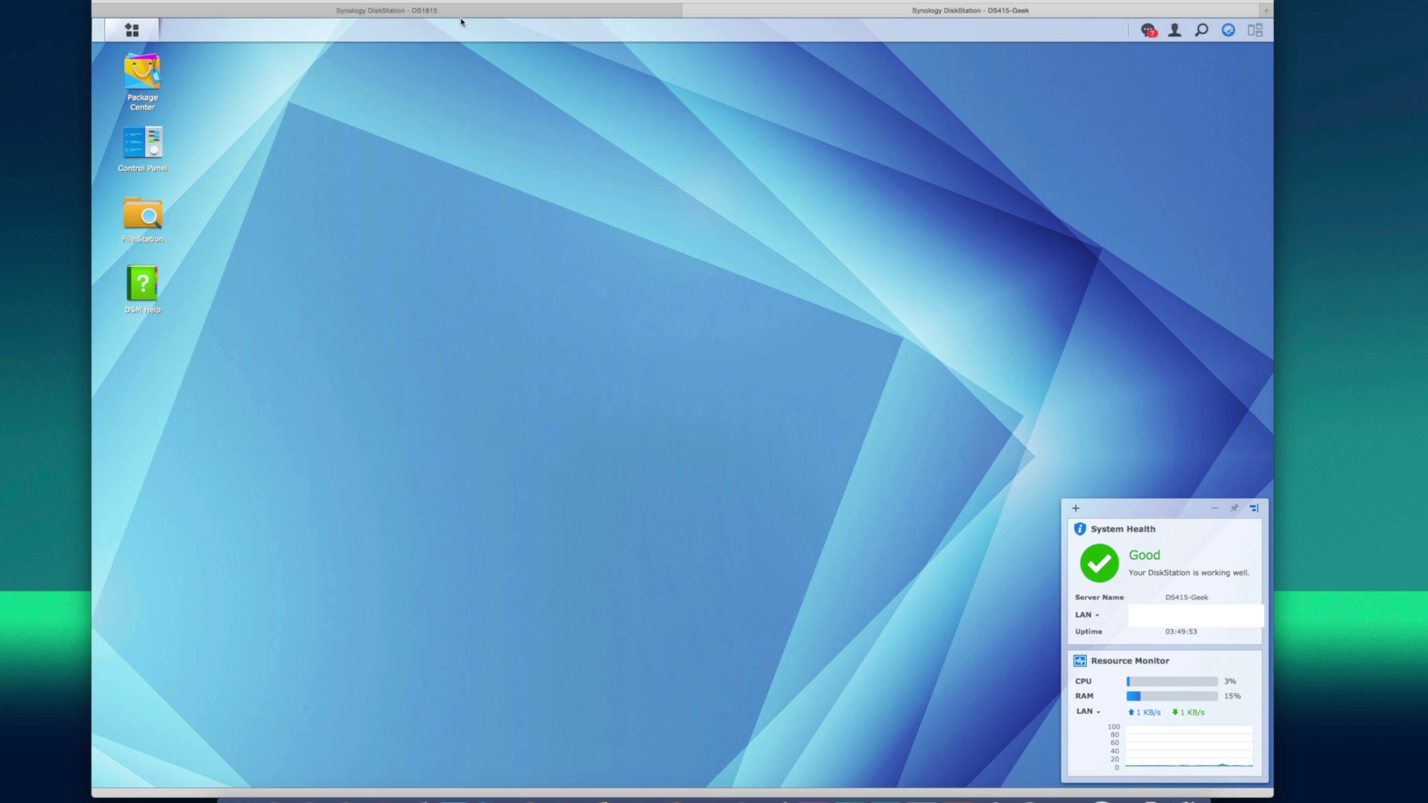
Step: On DS1815, go to Backup & Replication's empty Backup section and start creating a task
{"action": "left_click", "coordinate": [457, 9]}
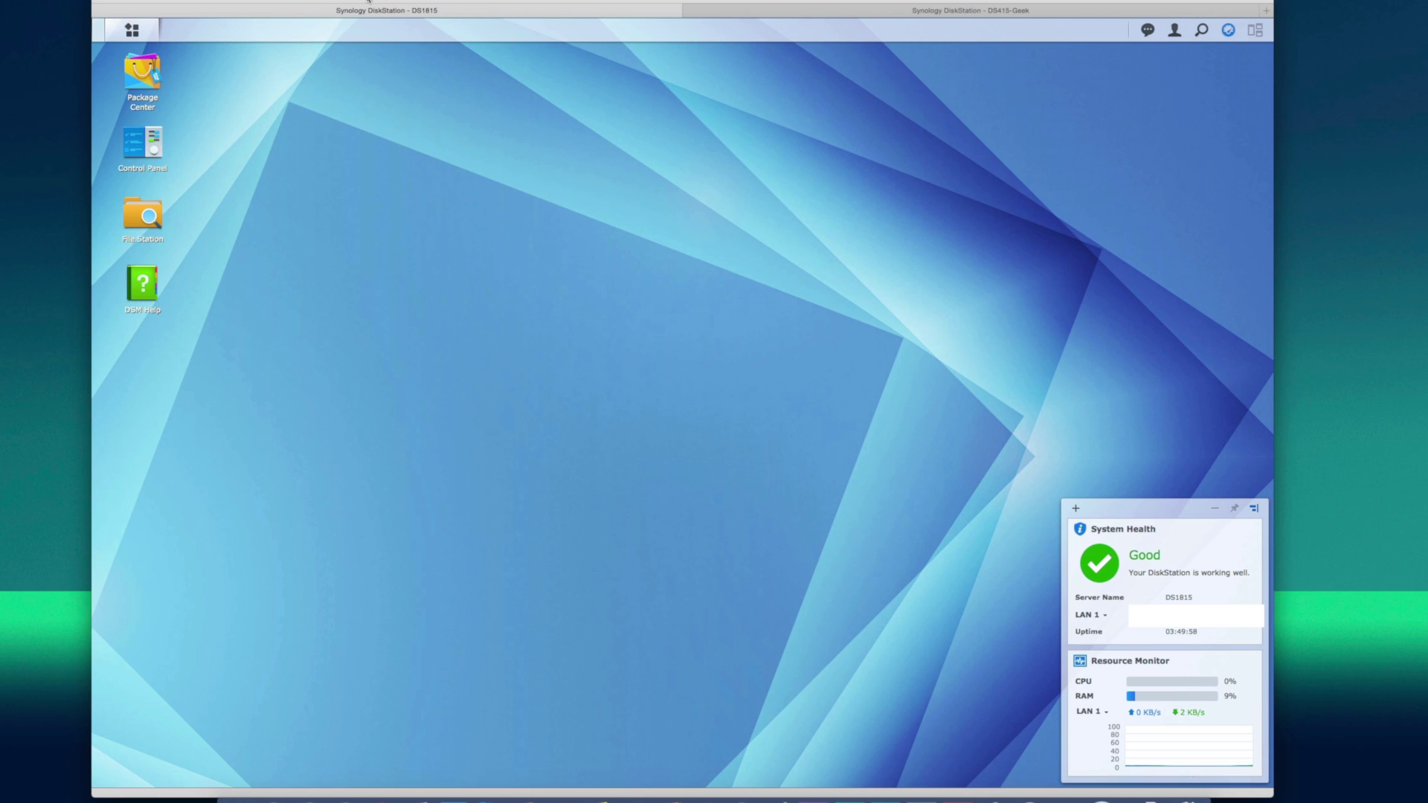
{"action": "left_click", "coordinate": [131, 30]}
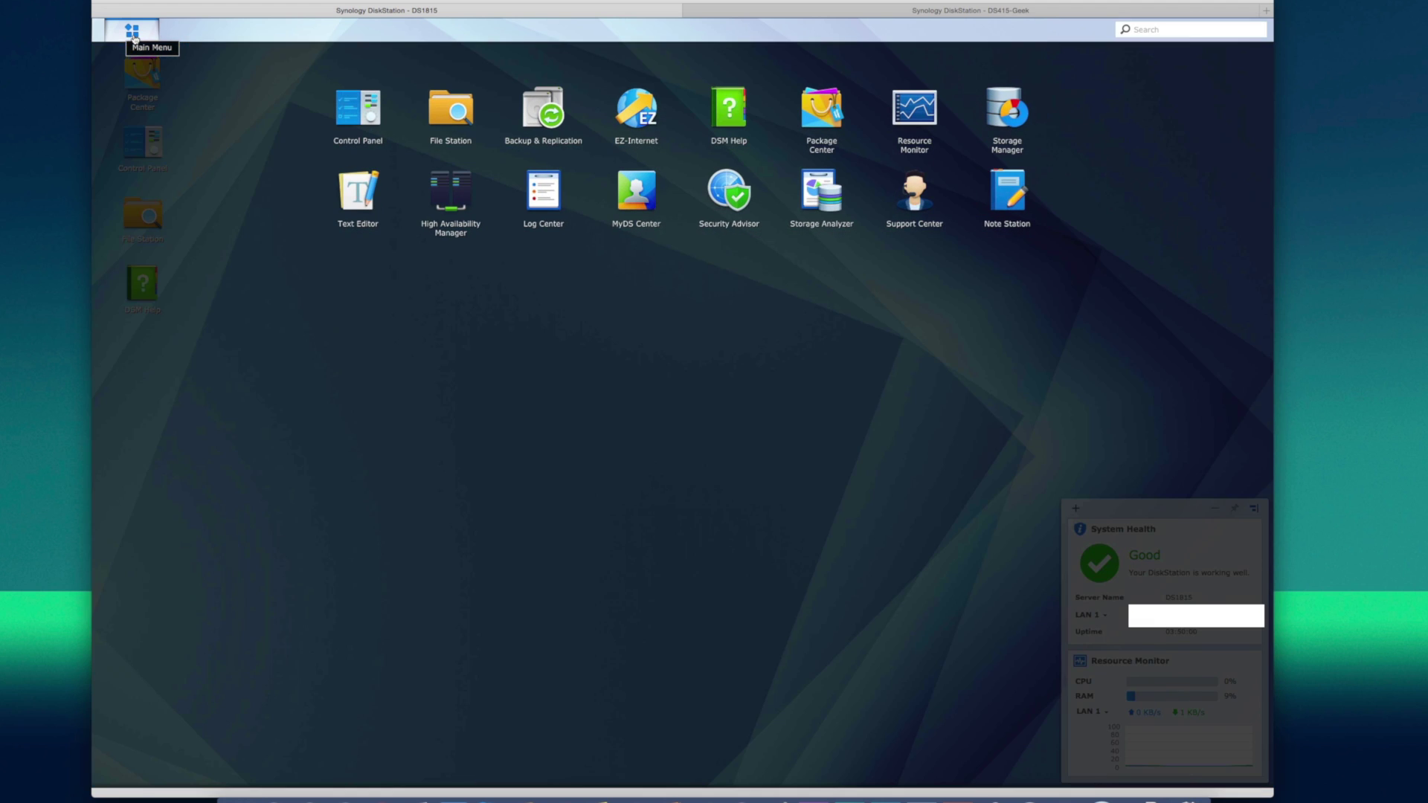
{"action": "left_click", "coordinate": [552, 116]}
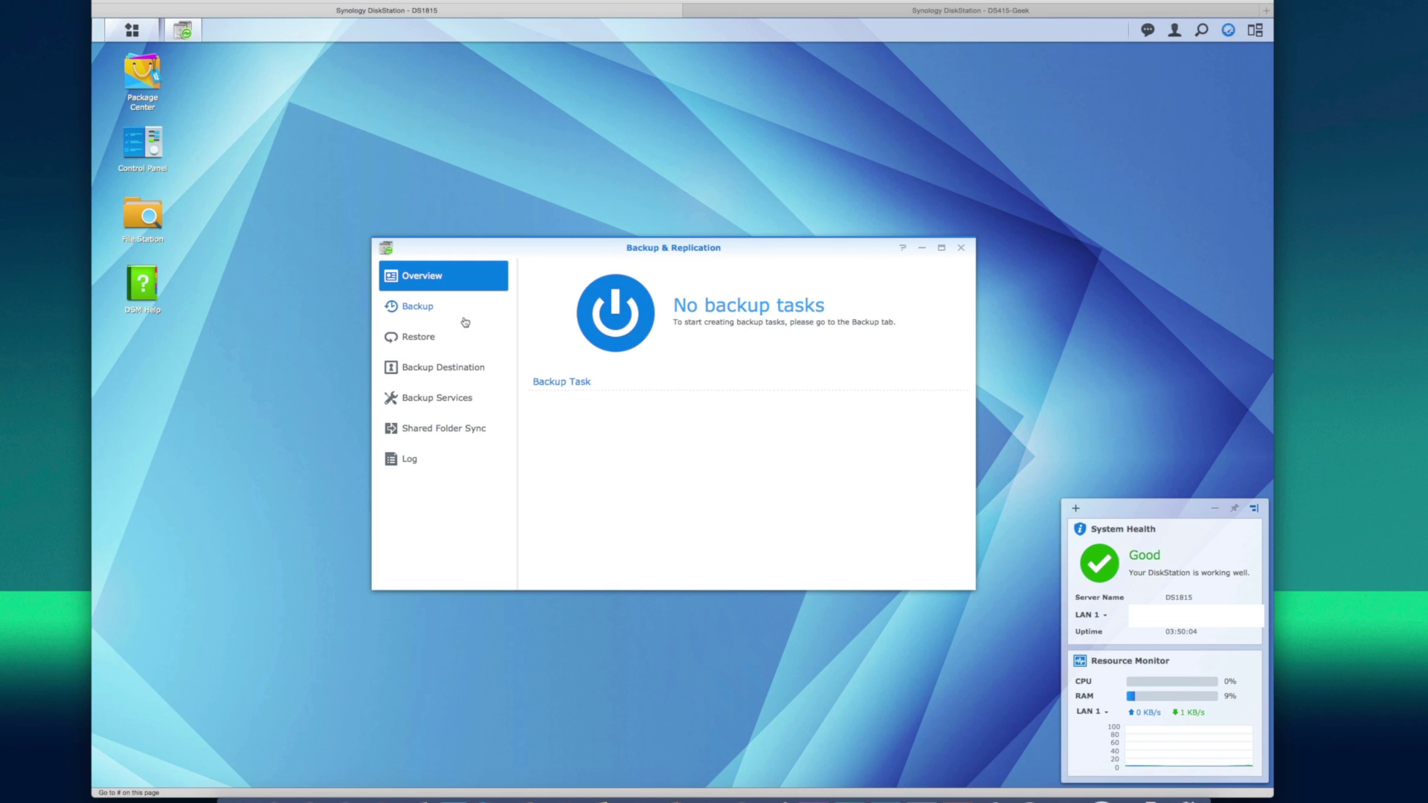
{"action": "left_click", "coordinate": [421, 312]}
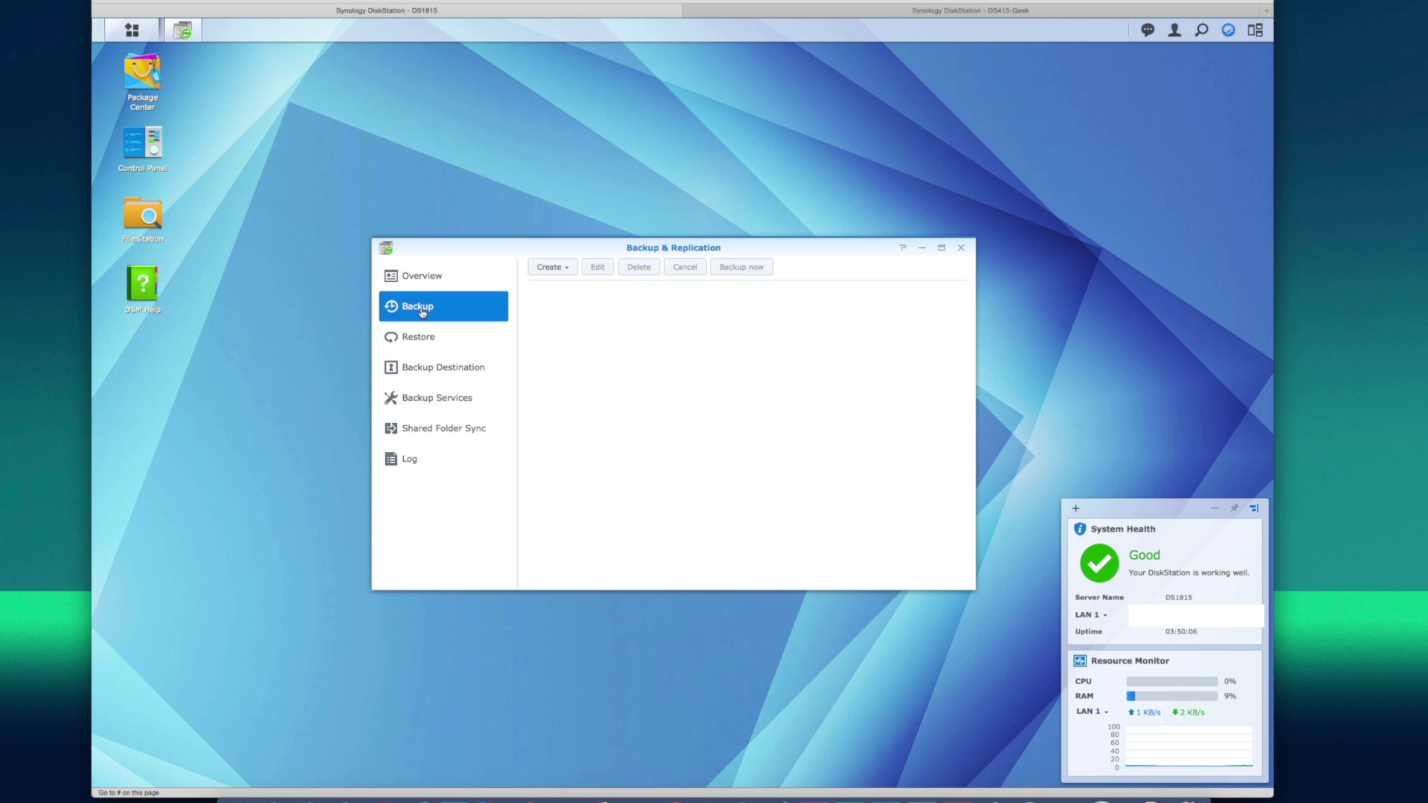
{"action": "left_click", "coordinate": [563, 271]}
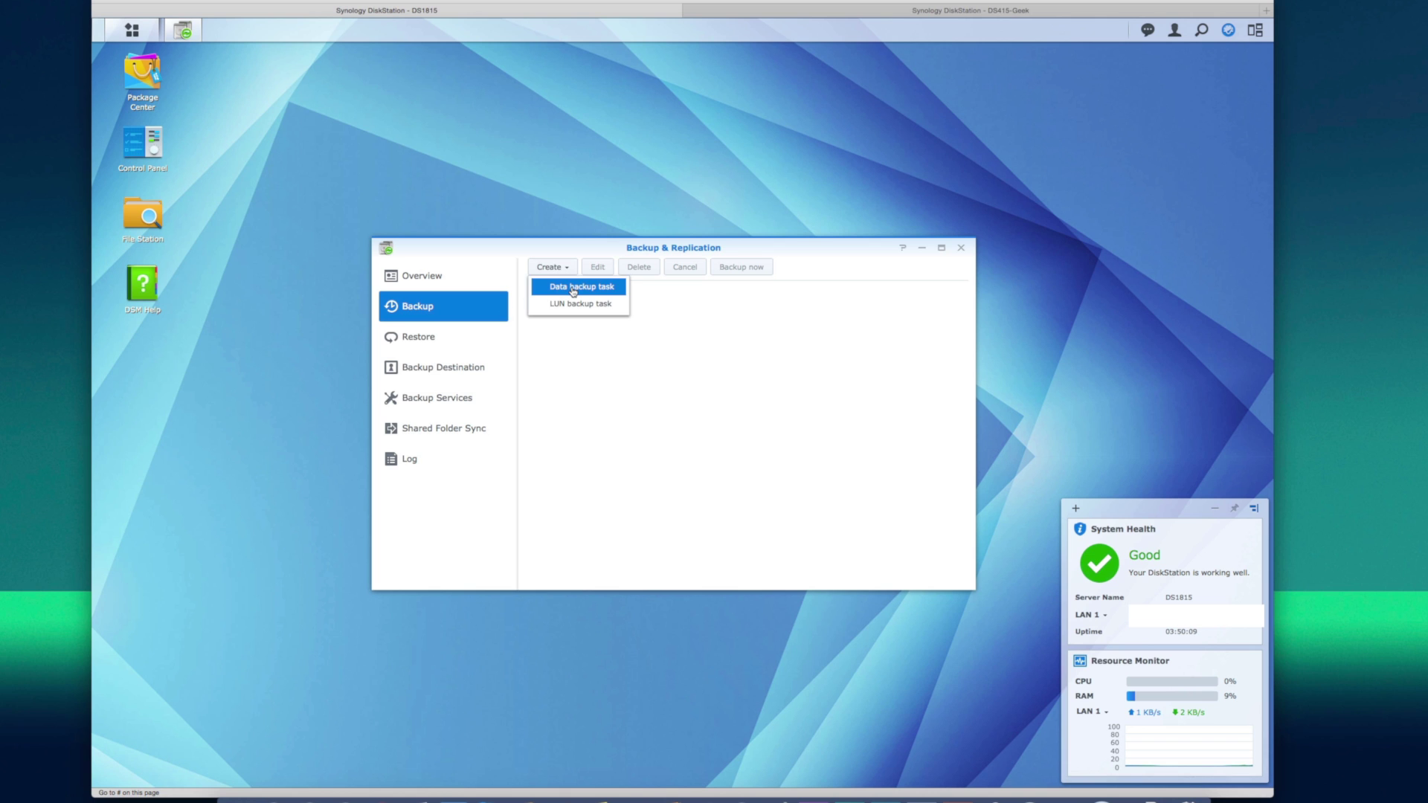
Step: Start a data backup task to a network backup destination with Synology server type
{"action": "left_click", "coordinate": [572, 289]}
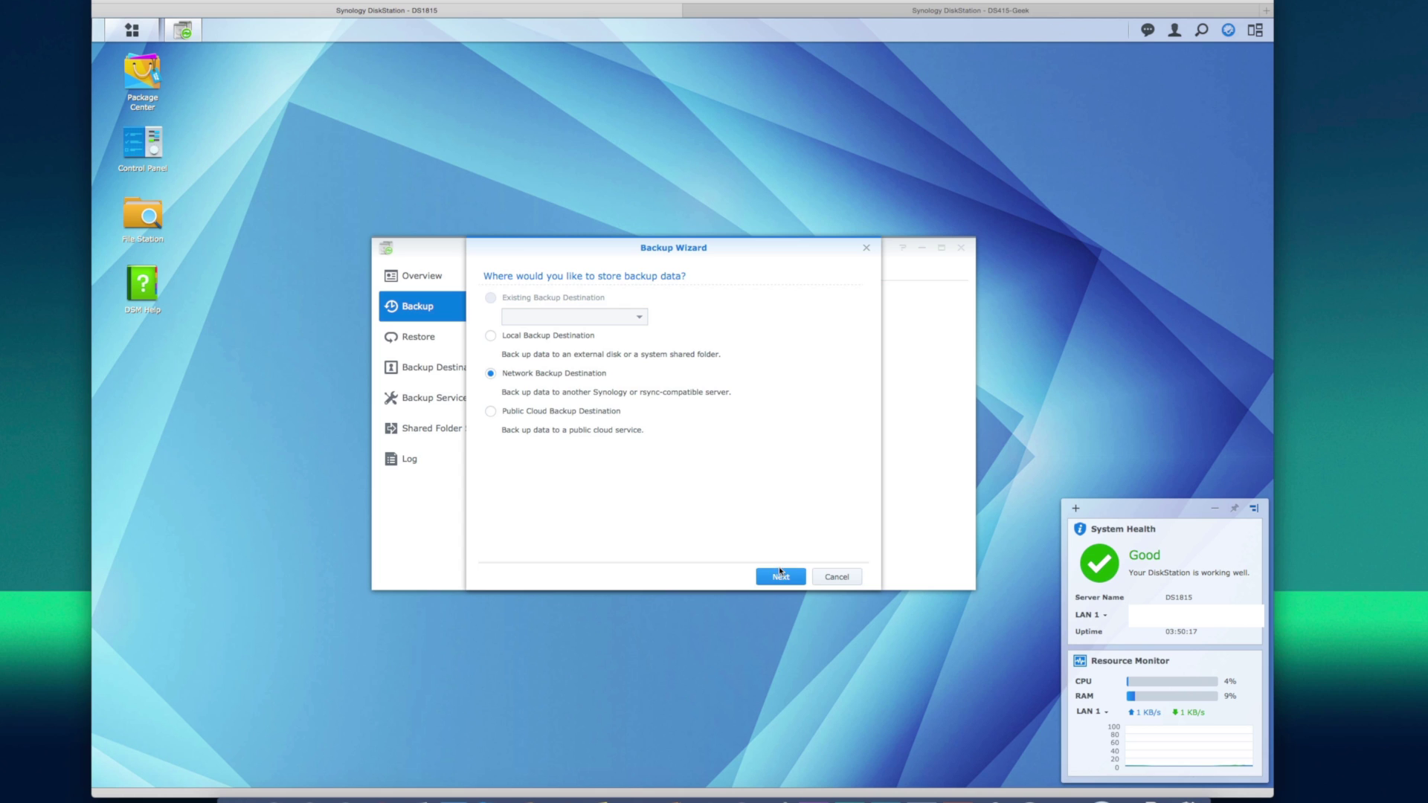
{"action": "left_click", "coordinate": [780, 576]}
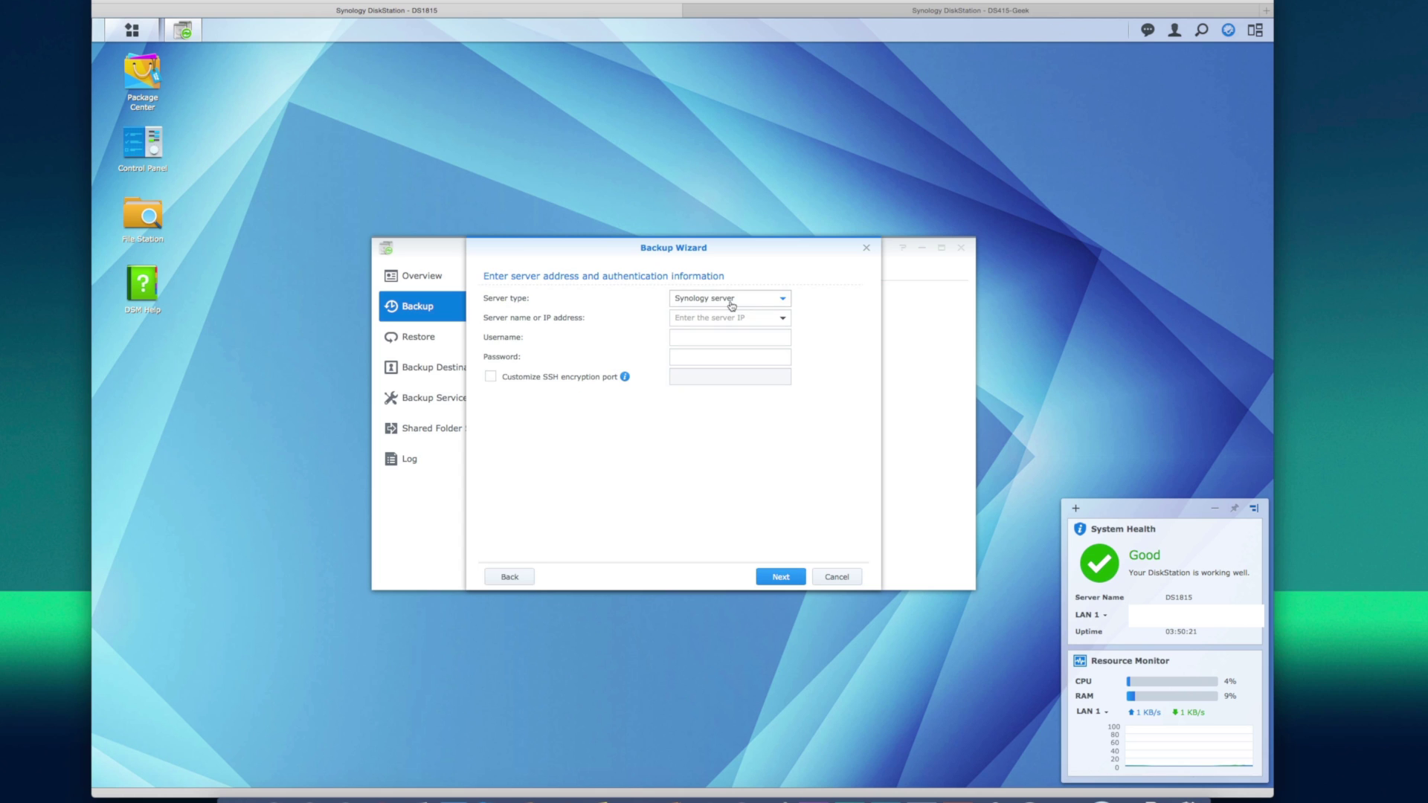
{"action": "left_click", "coordinate": [783, 301]}
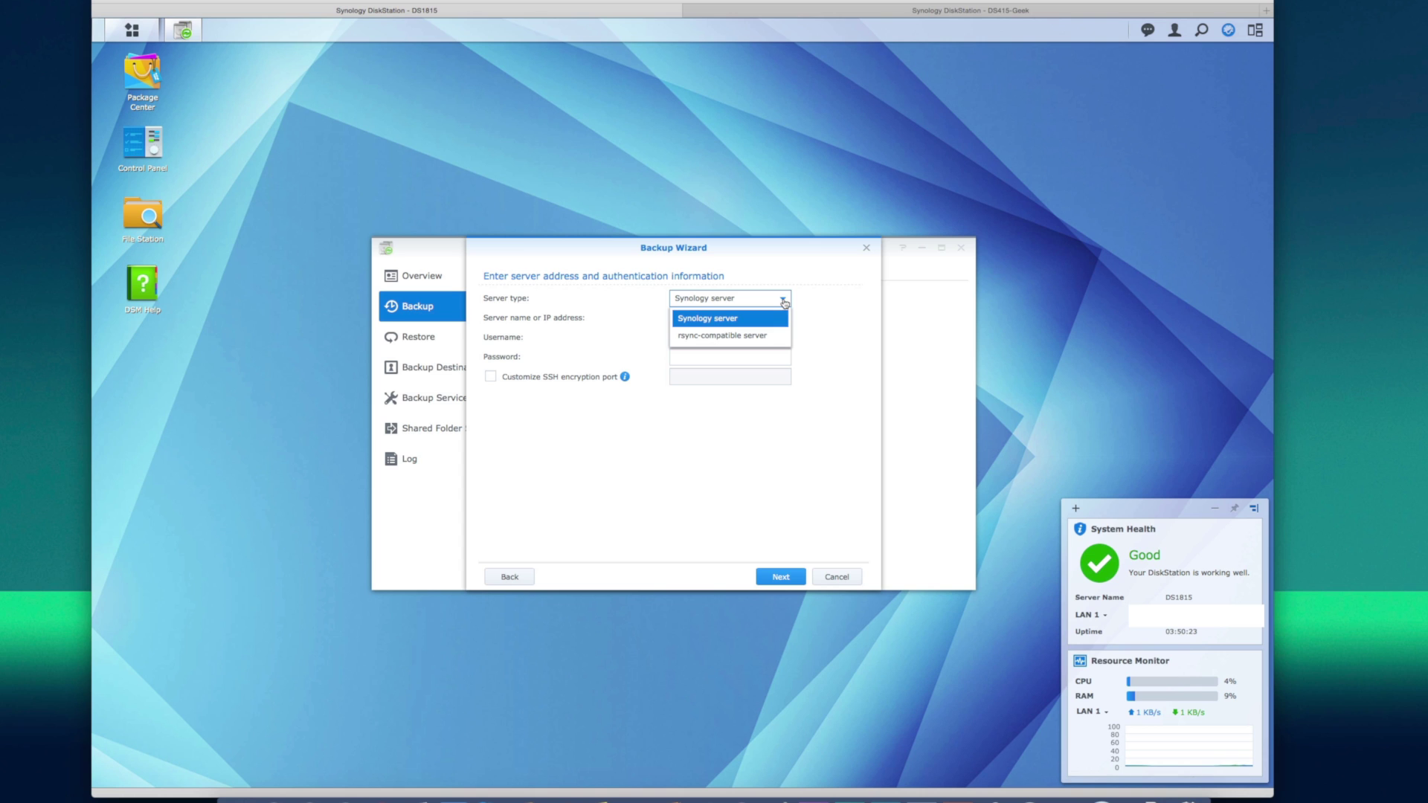
{"action": "left_click", "coordinate": [745, 320]}
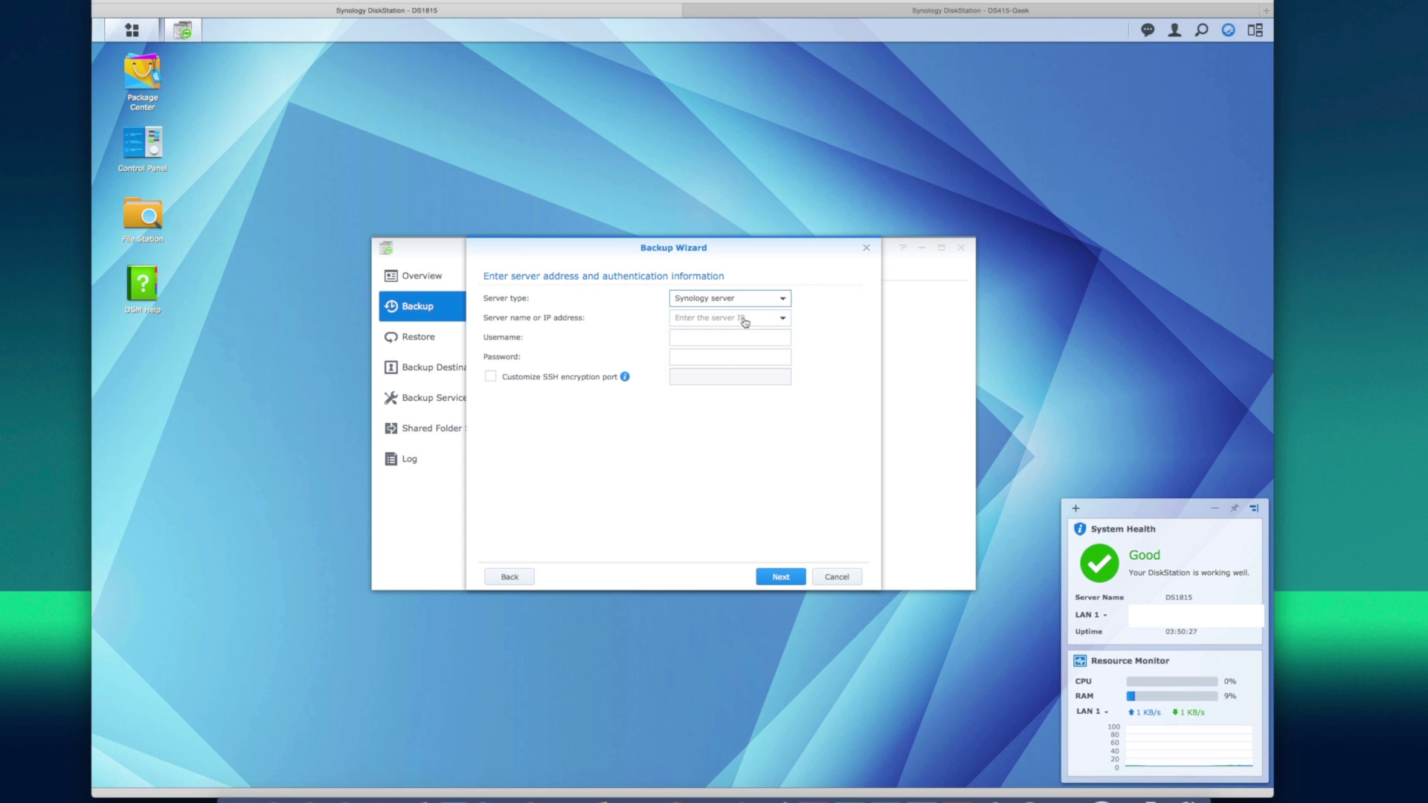
Step: Select DS415-Geek as the server and sign in with the backup user's username and password
{"action": "left_click", "coordinate": [783, 320]}
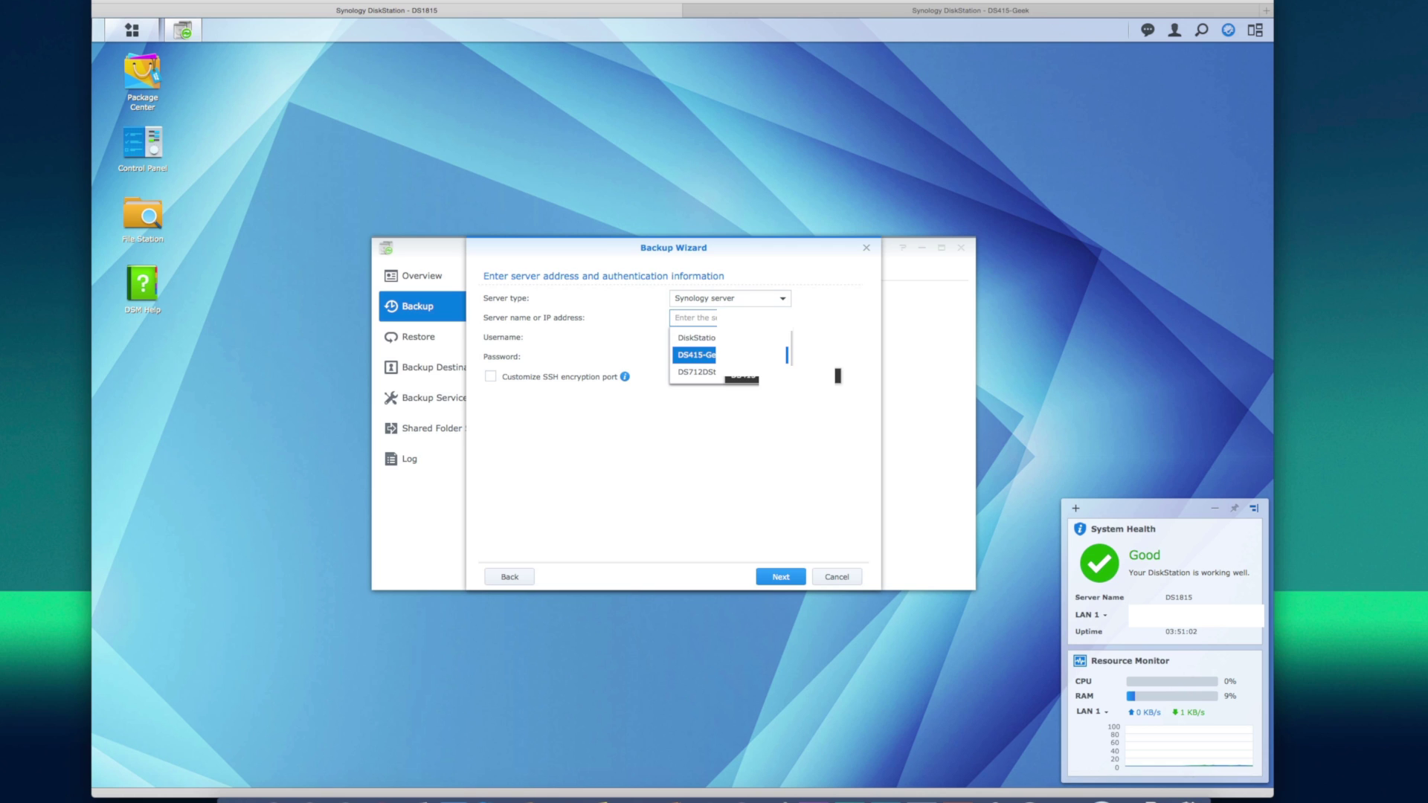
{"action": "left_click", "coordinate": [695, 354]}
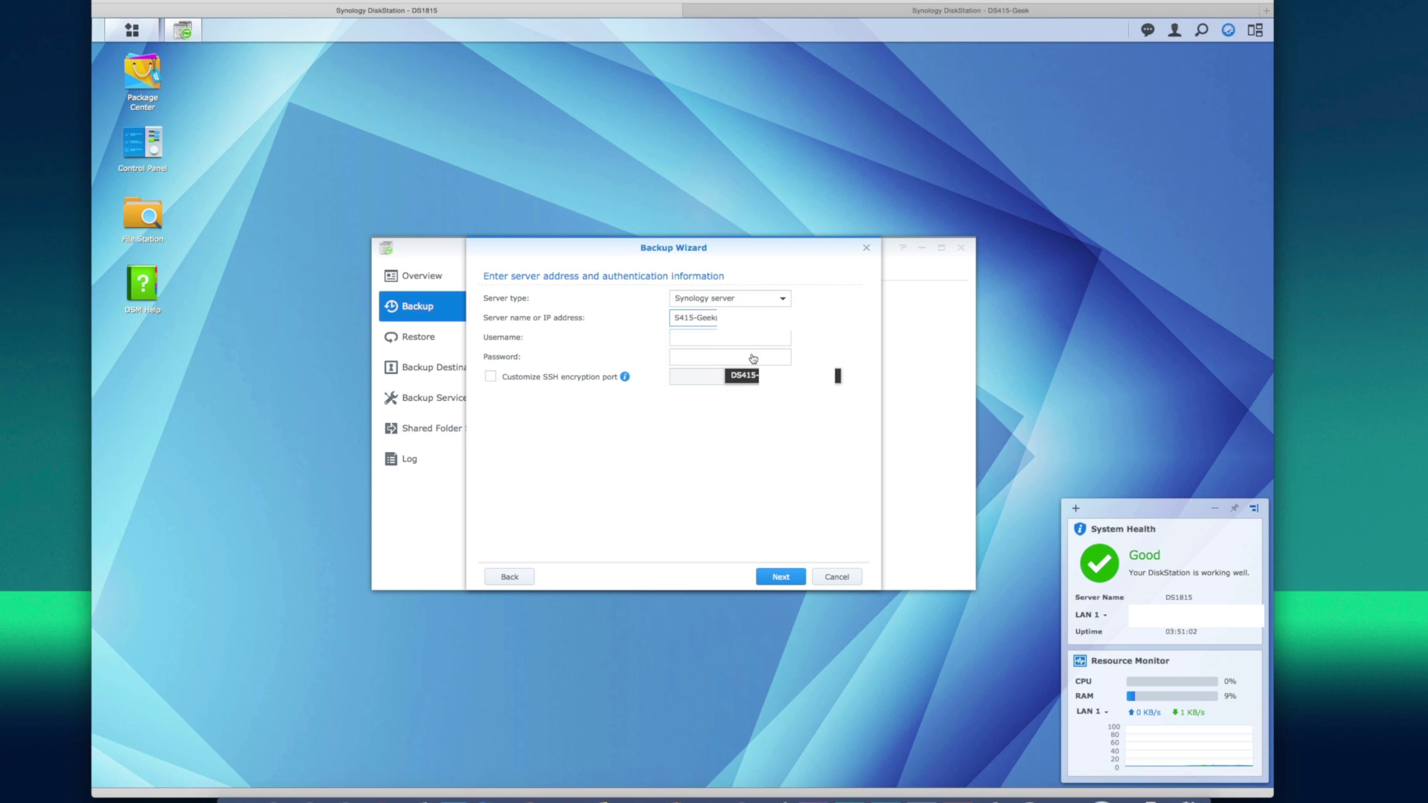
{"action": "left_click", "coordinate": [691, 338]}
{"action": "type", "text": "Dave"}
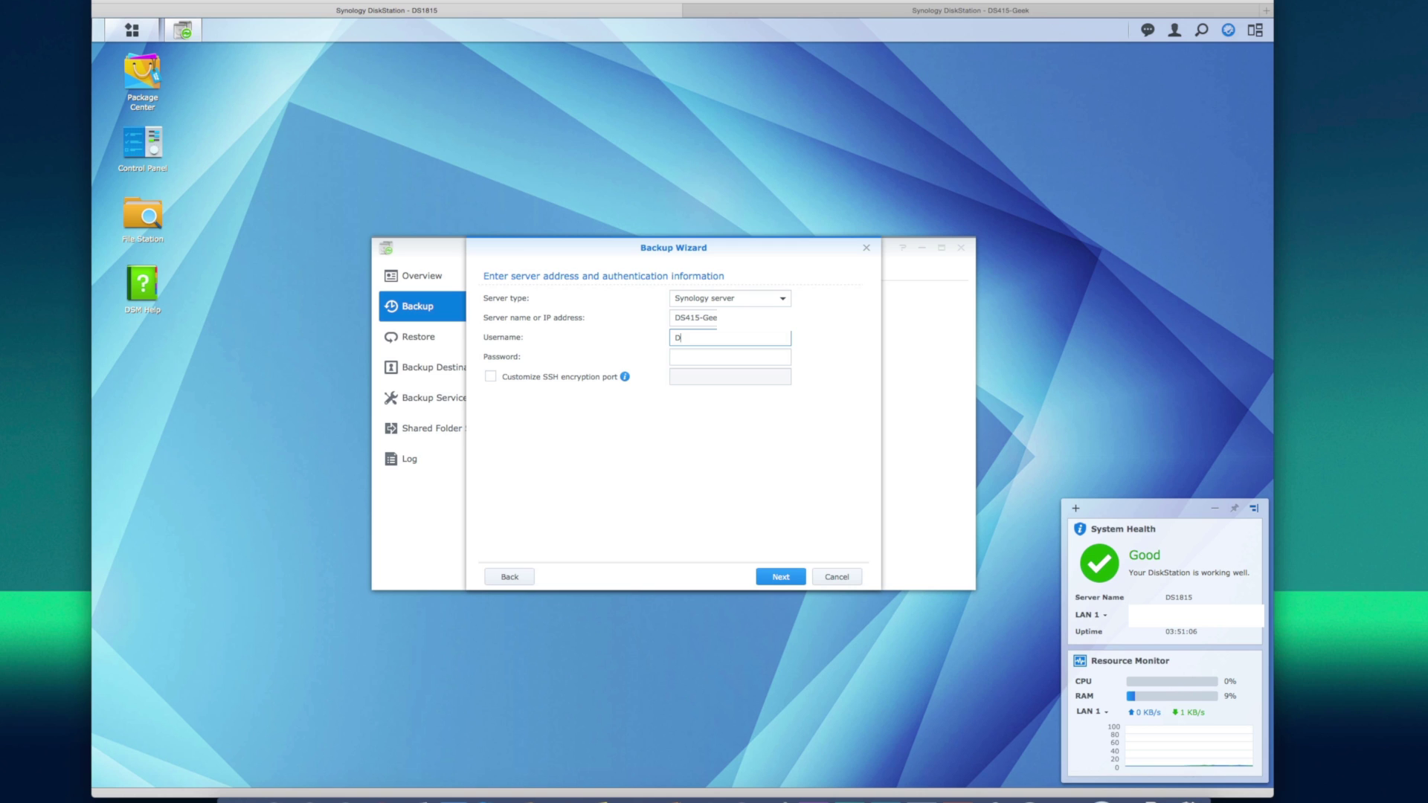
{"action": "key", "text": "Tab"}
{"action": "type", "text": "•••••••••••••"}
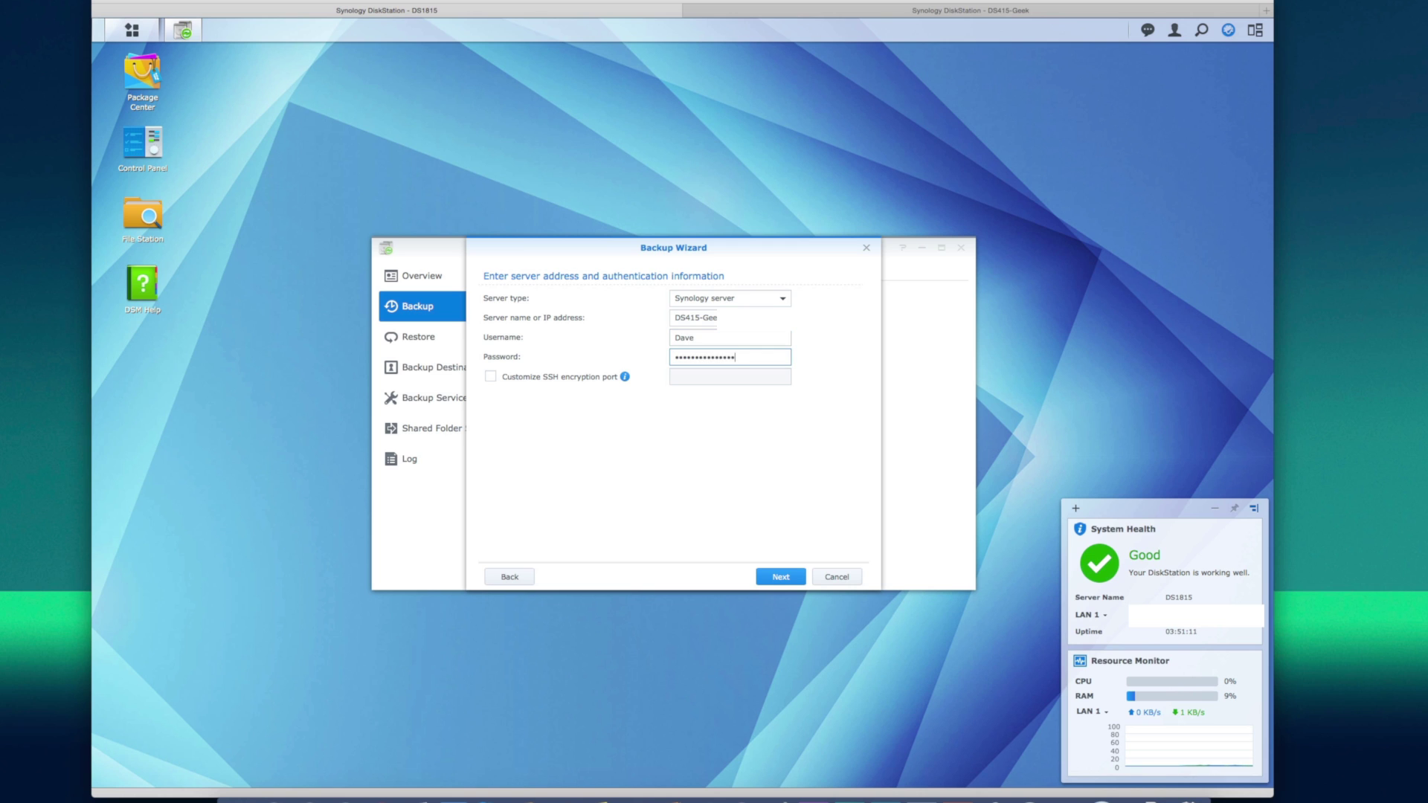
{"action": "left_click", "coordinate": [781, 577]}
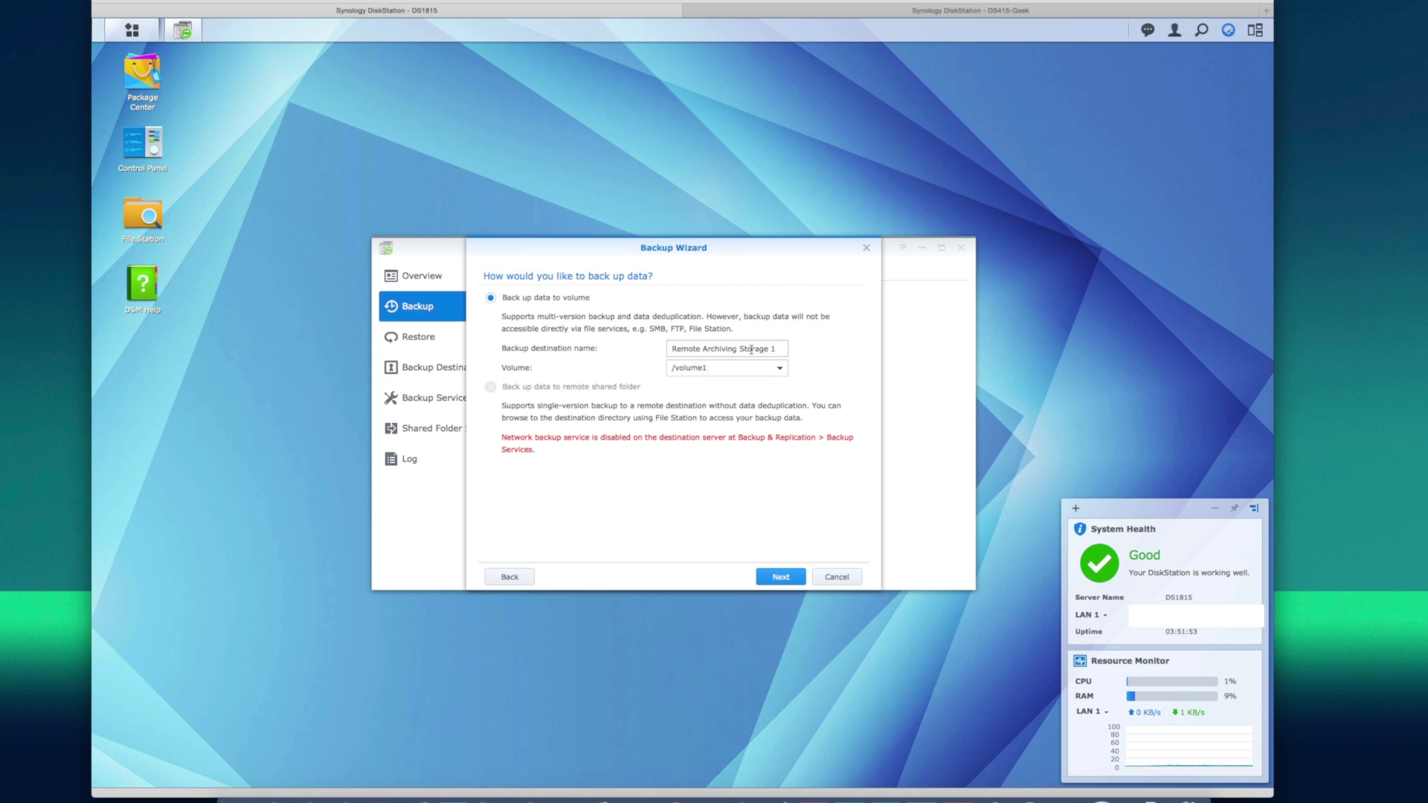
Step: Keep Remote Archiving Storage 1 on /volume1 and select the Geekanoids Video Backup folder
{"action": "left_click", "coordinate": [780, 350]}
{"action": "left_click", "coordinate": [780, 577]}
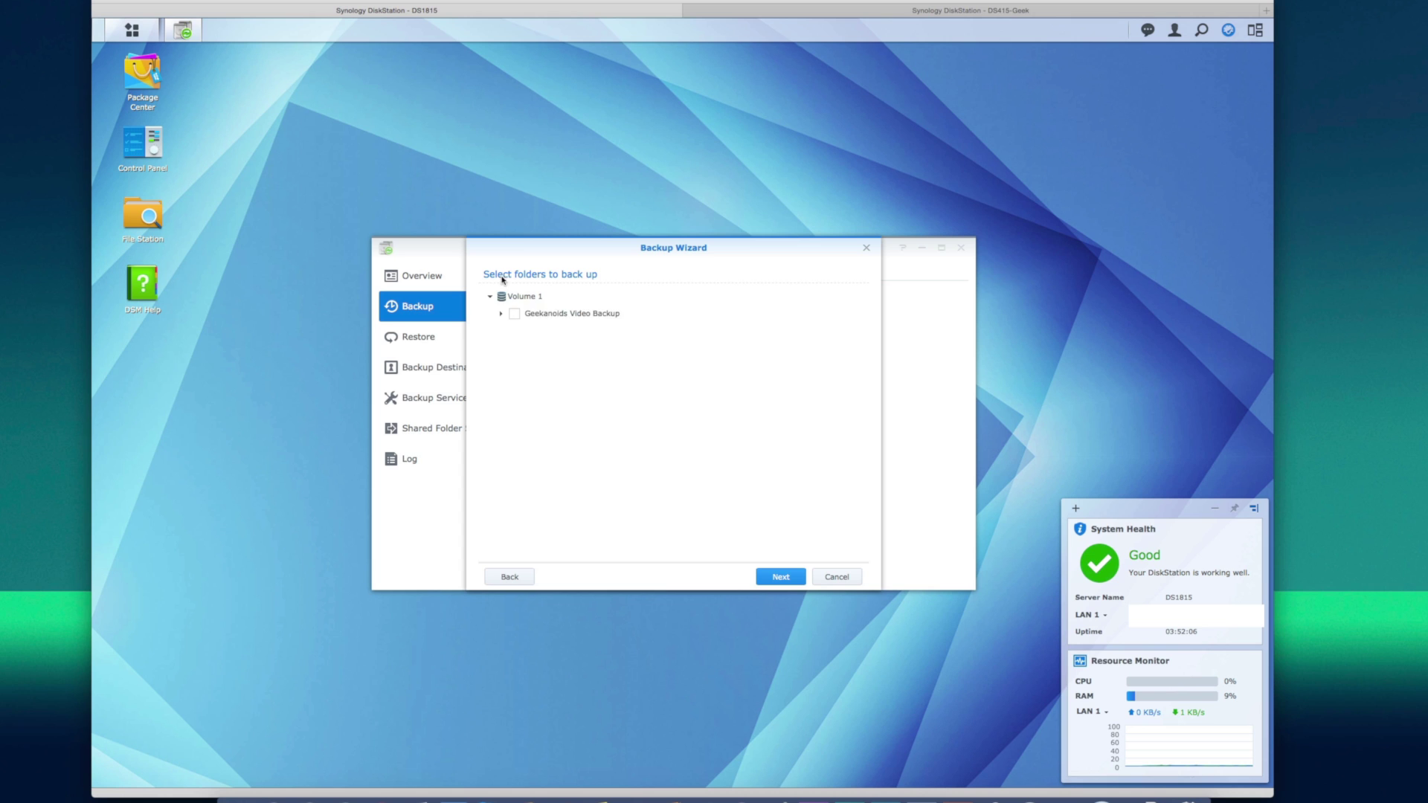
{"action": "left_click", "coordinate": [515, 315]}
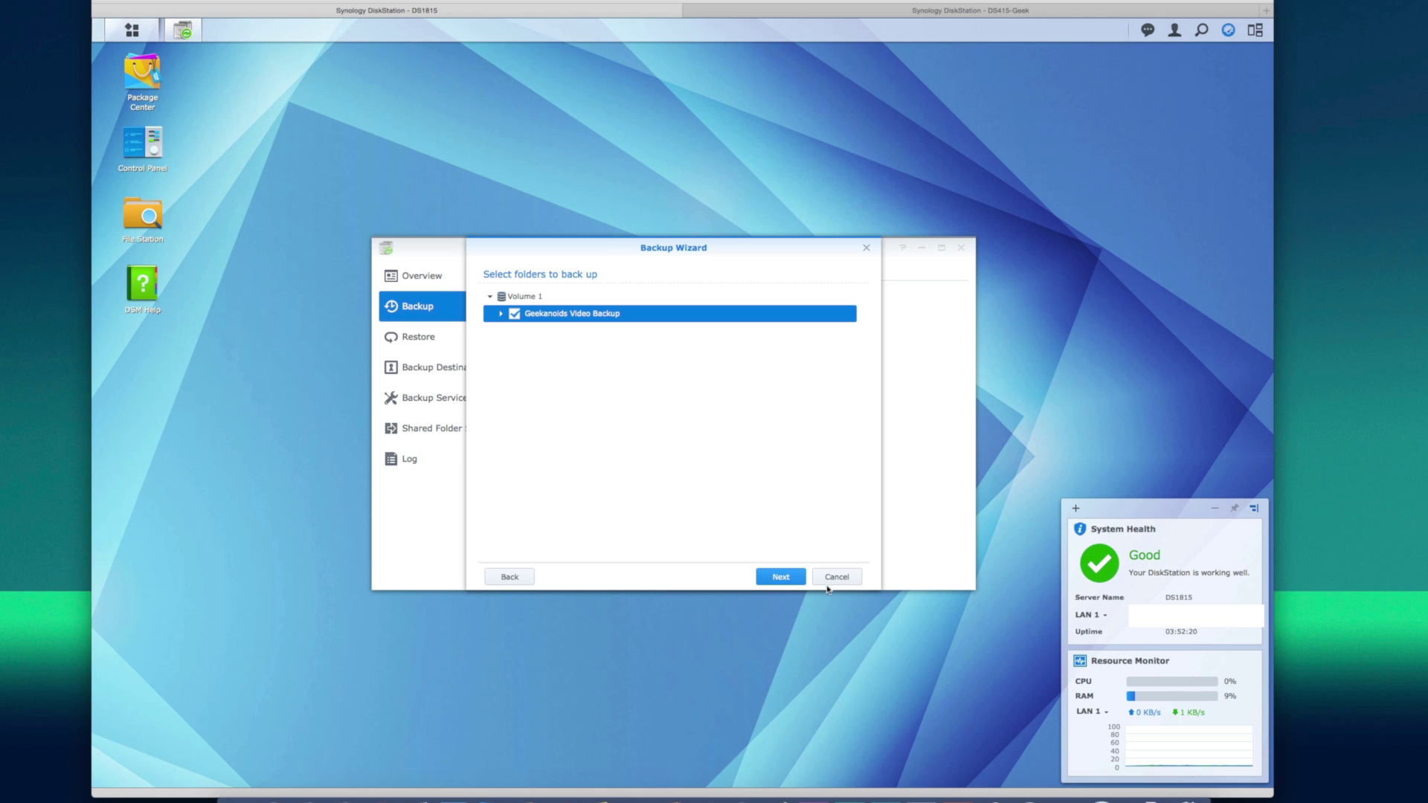
{"action": "left_click", "coordinate": [782, 584]}
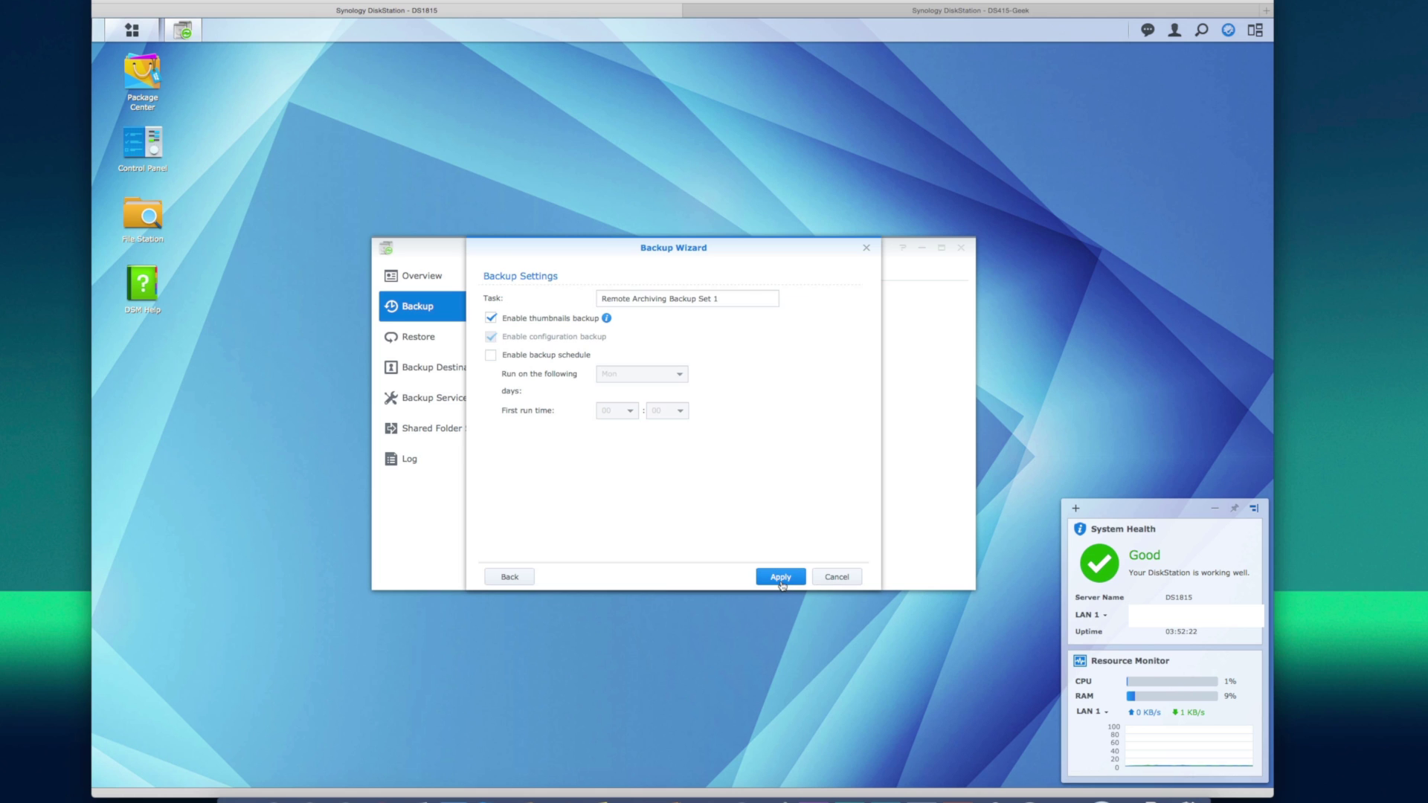
Step: Enable a Daily backup schedule with first run at 18:00 and apply the settings
{"action": "left_click", "coordinate": [491, 355]}
{"action": "left_click", "coordinate": [676, 375]}
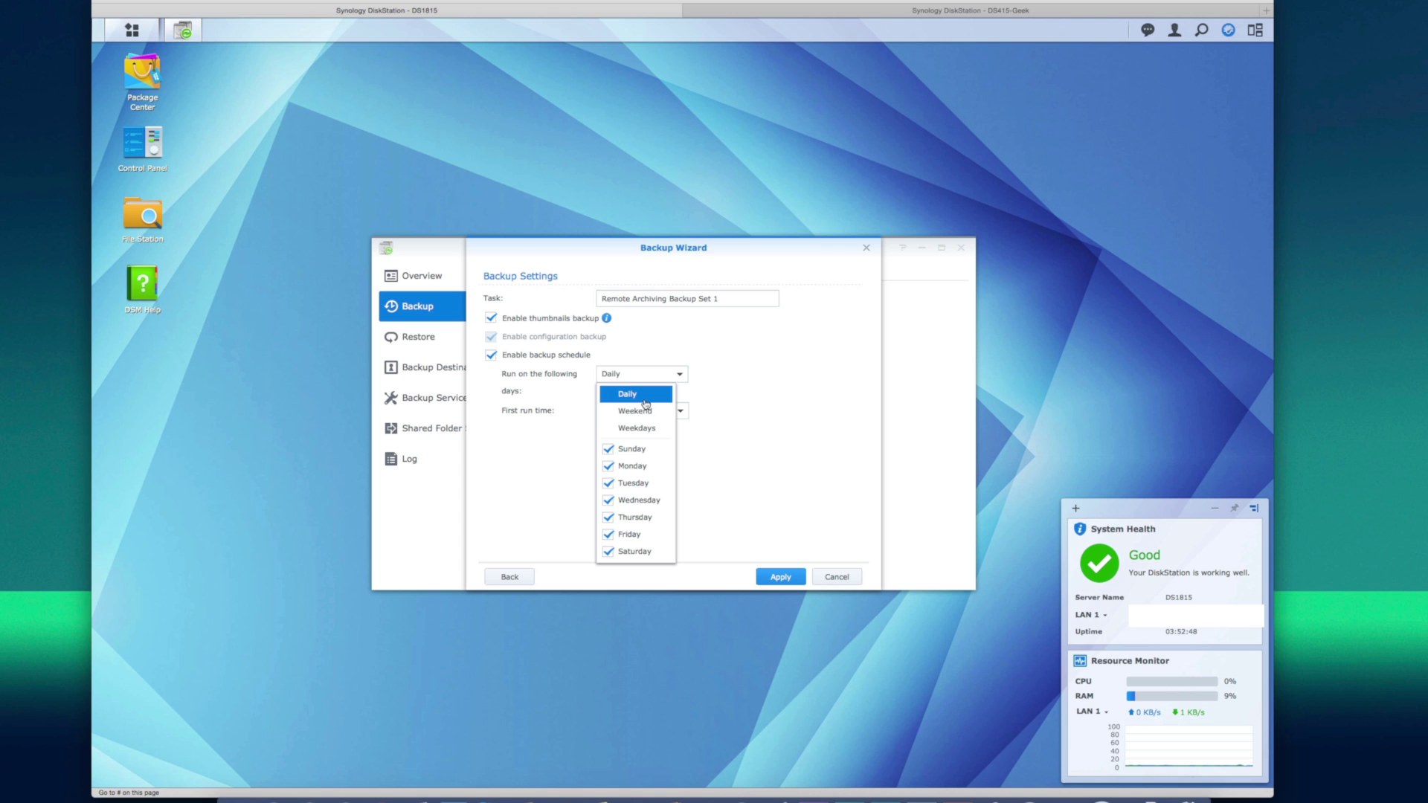
{"action": "left_click", "coordinate": [580, 427]}
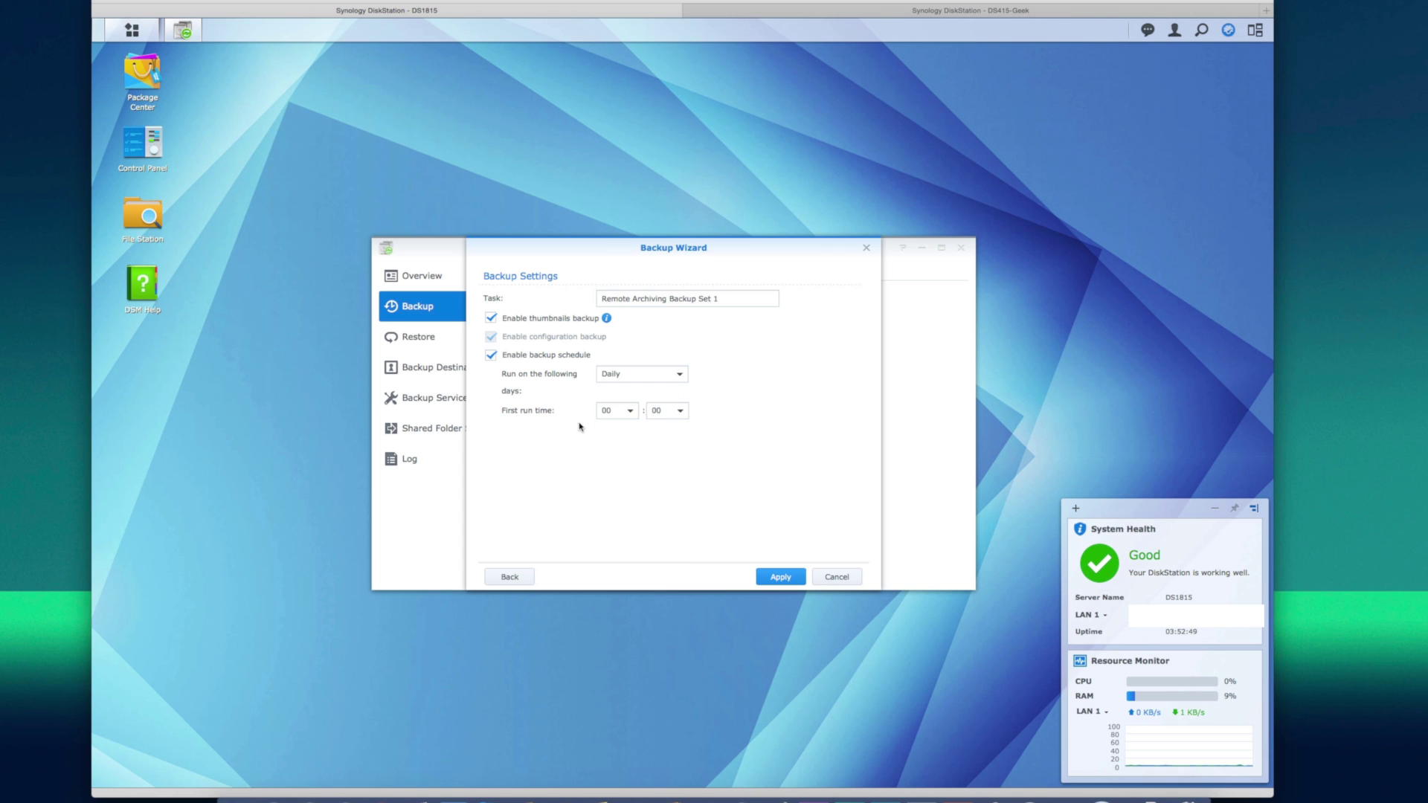
{"action": "left_click", "coordinate": [629, 410]}
{"action": "scroll", "coordinate": [617, 505], "scroll_direction": "down", "scroll_amount": 4}
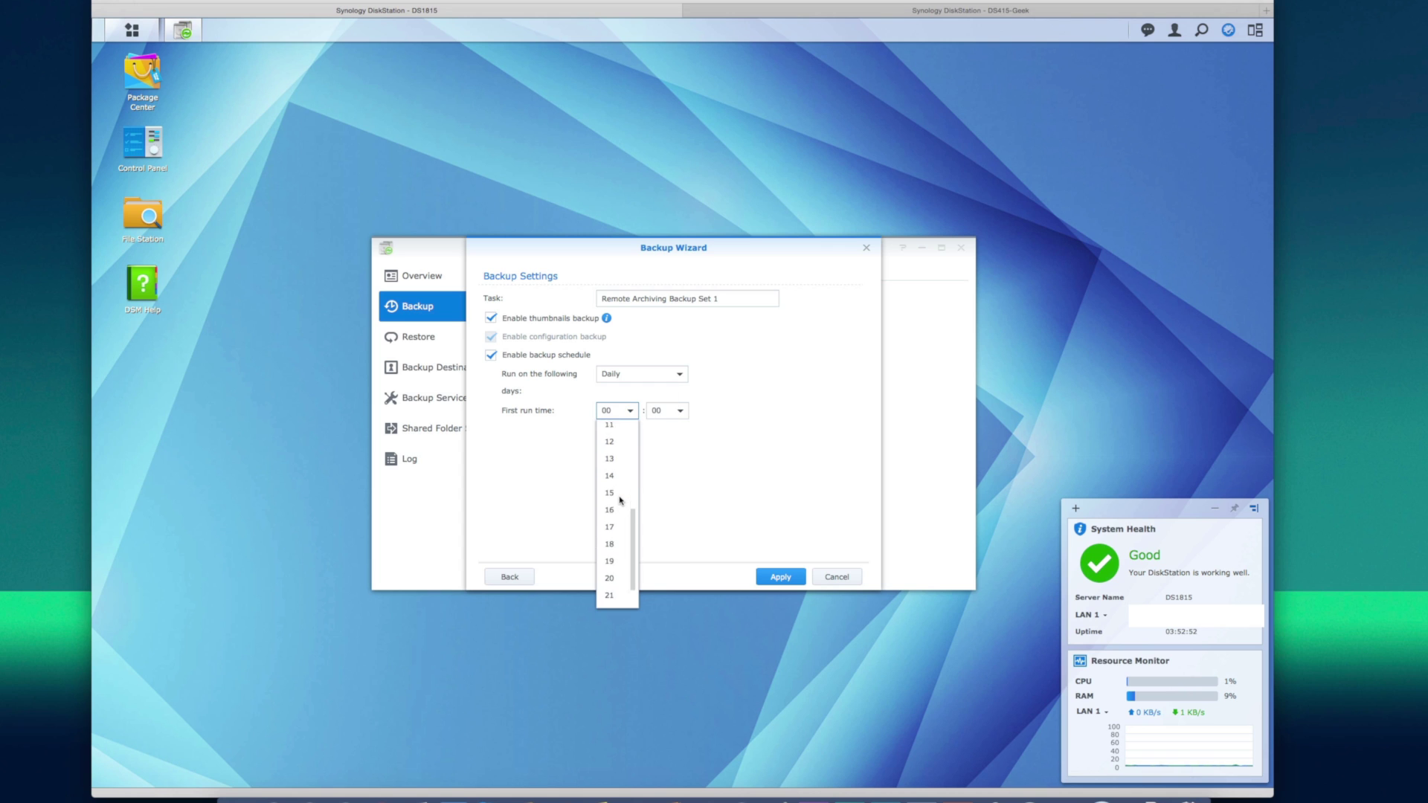
{"action": "left_click", "coordinate": [614, 538]}
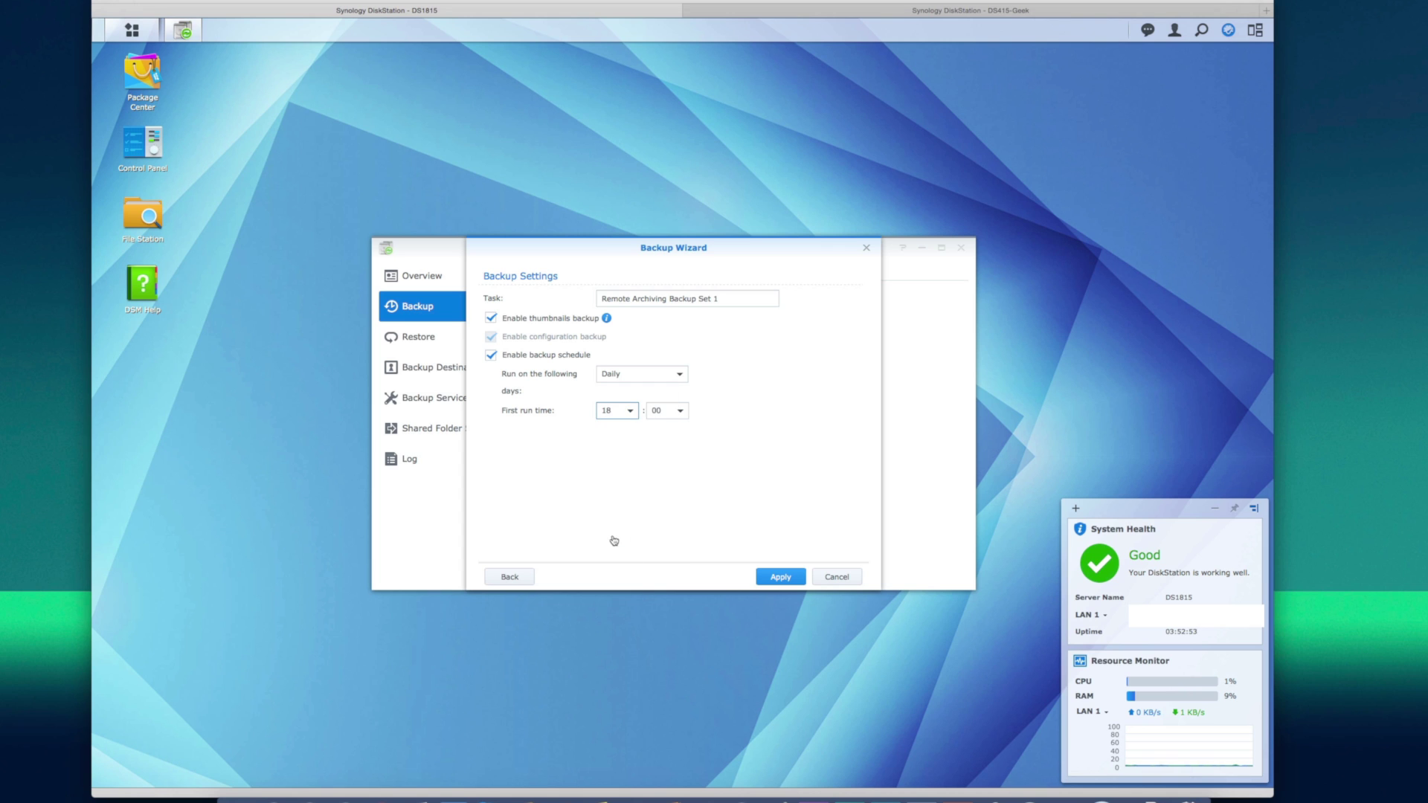
{"action": "left_click", "coordinate": [780, 576]}
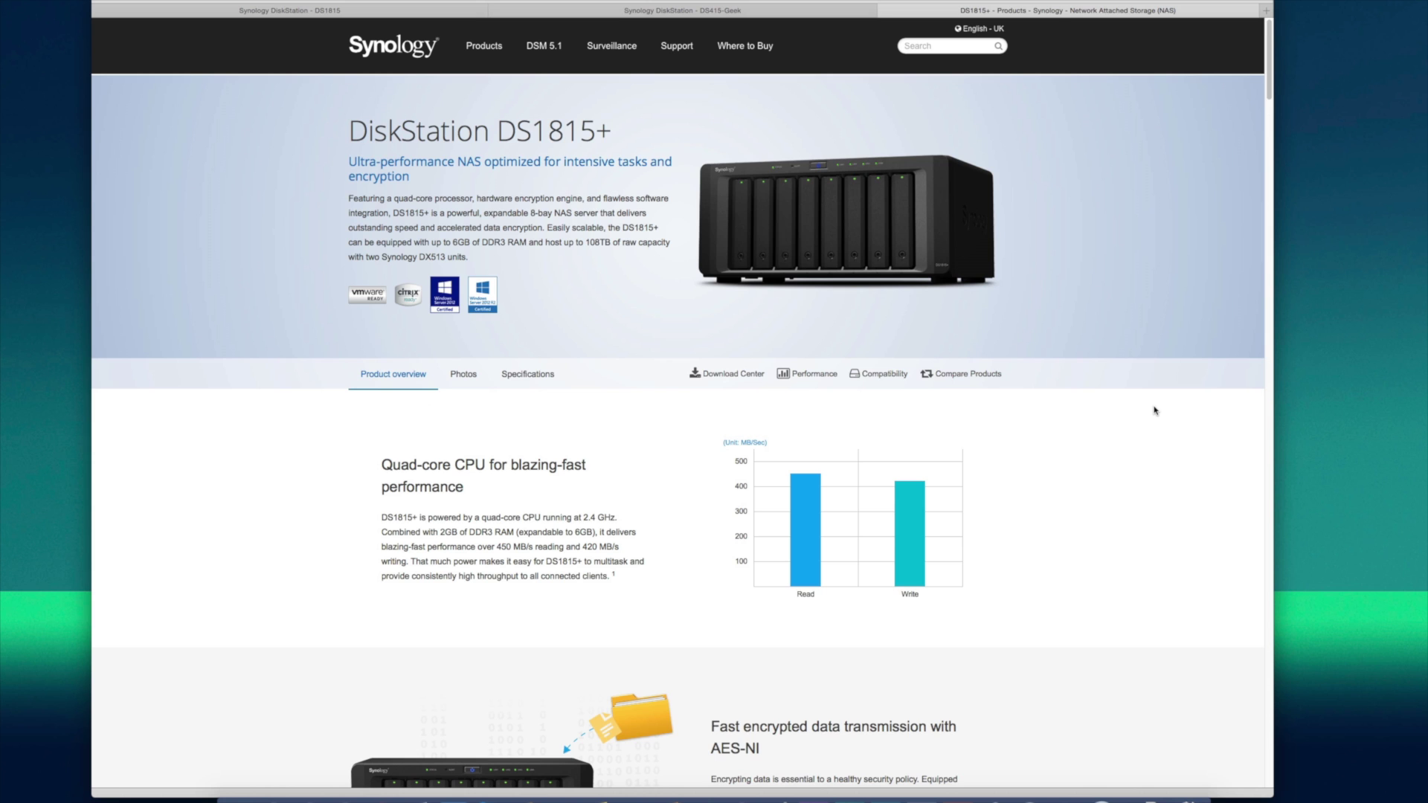
Step: Scroll the DS1815+ feature sections down to All-in-one server, which hosts up to 30 websites
{"action": "scroll", "coordinate": [1155, 410], "scroll_direction": "down", "scroll_amount": 5}
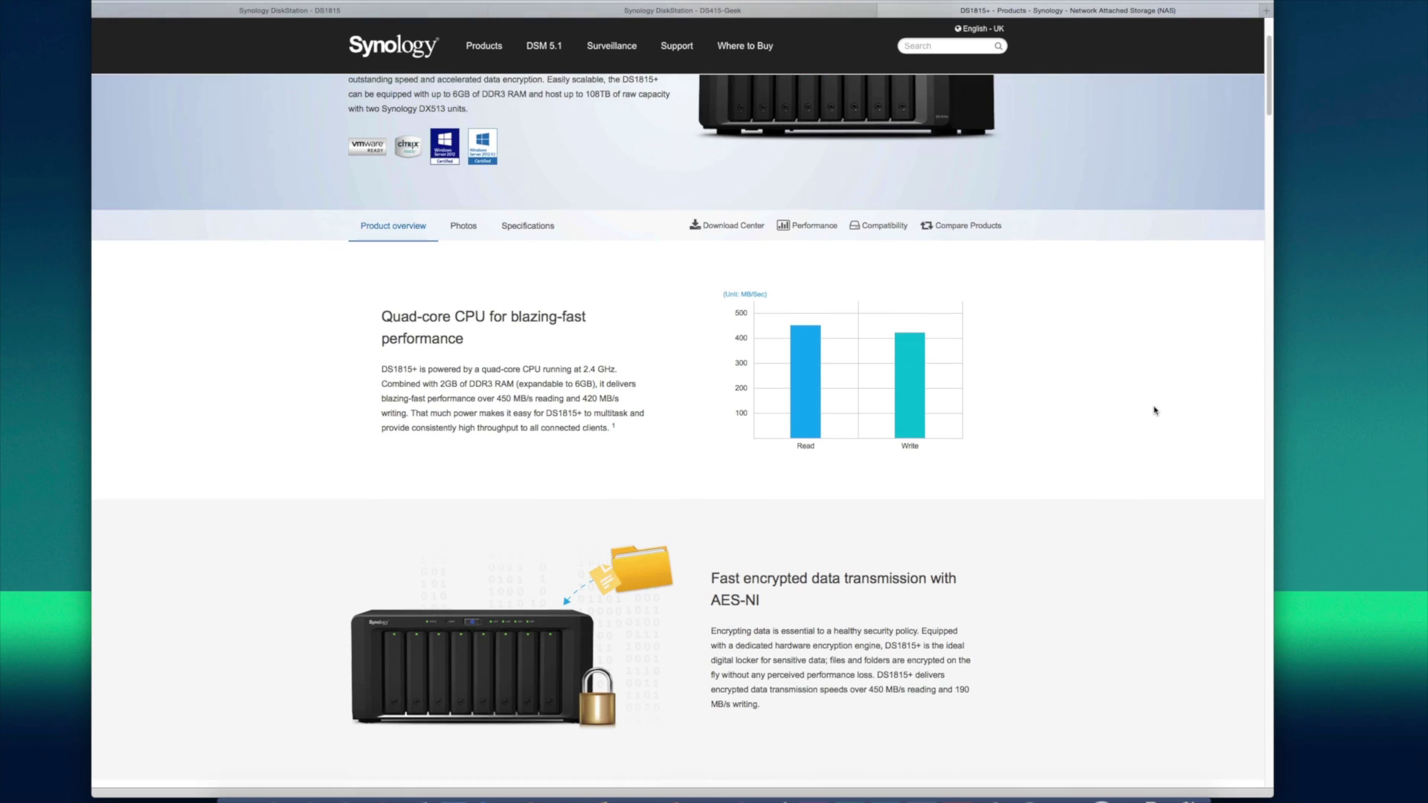
{"action": "scroll", "coordinate": [1155, 410], "scroll_direction": "down", "scroll_amount": 5}
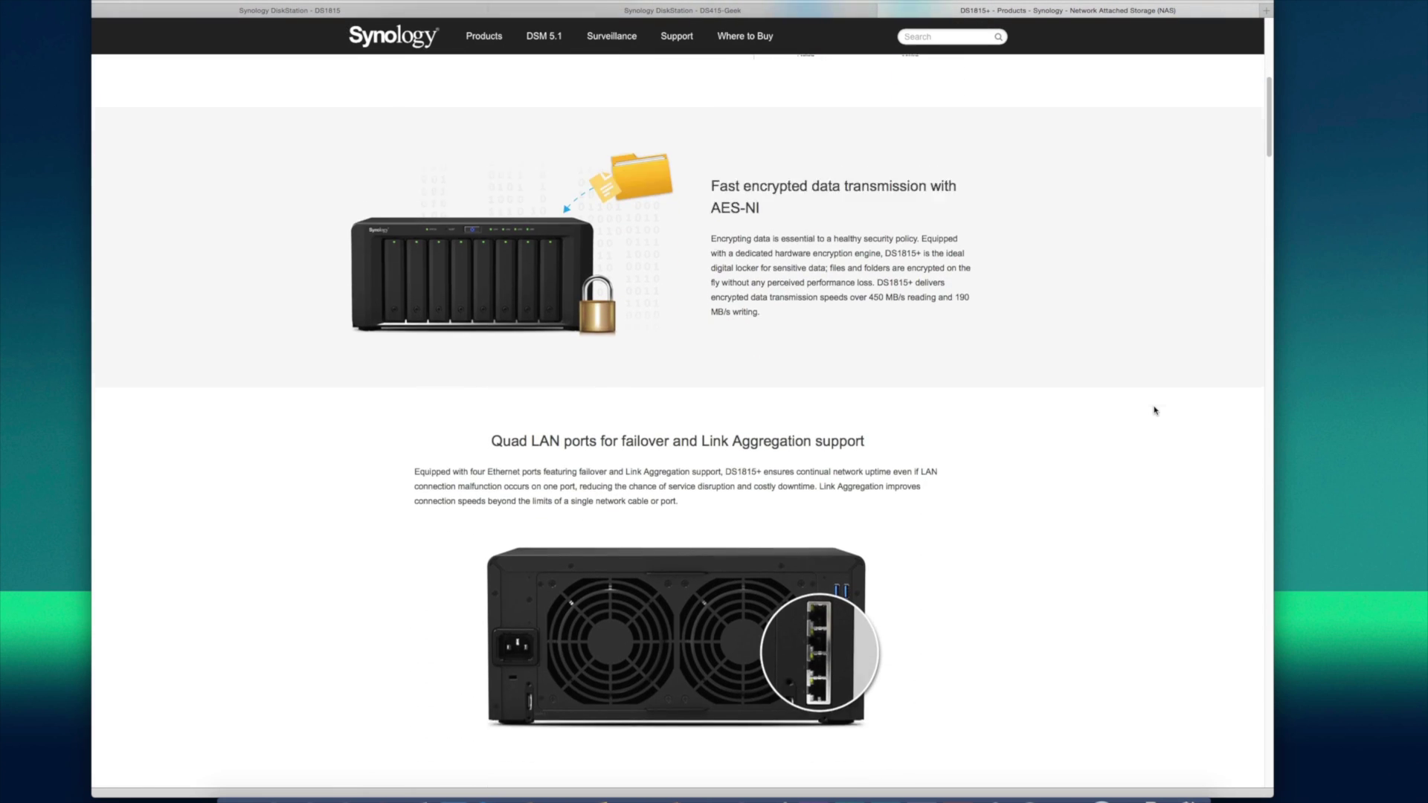
{"action": "scroll", "coordinate": [1155, 411], "scroll_direction": "down", "scroll_amount": 5}
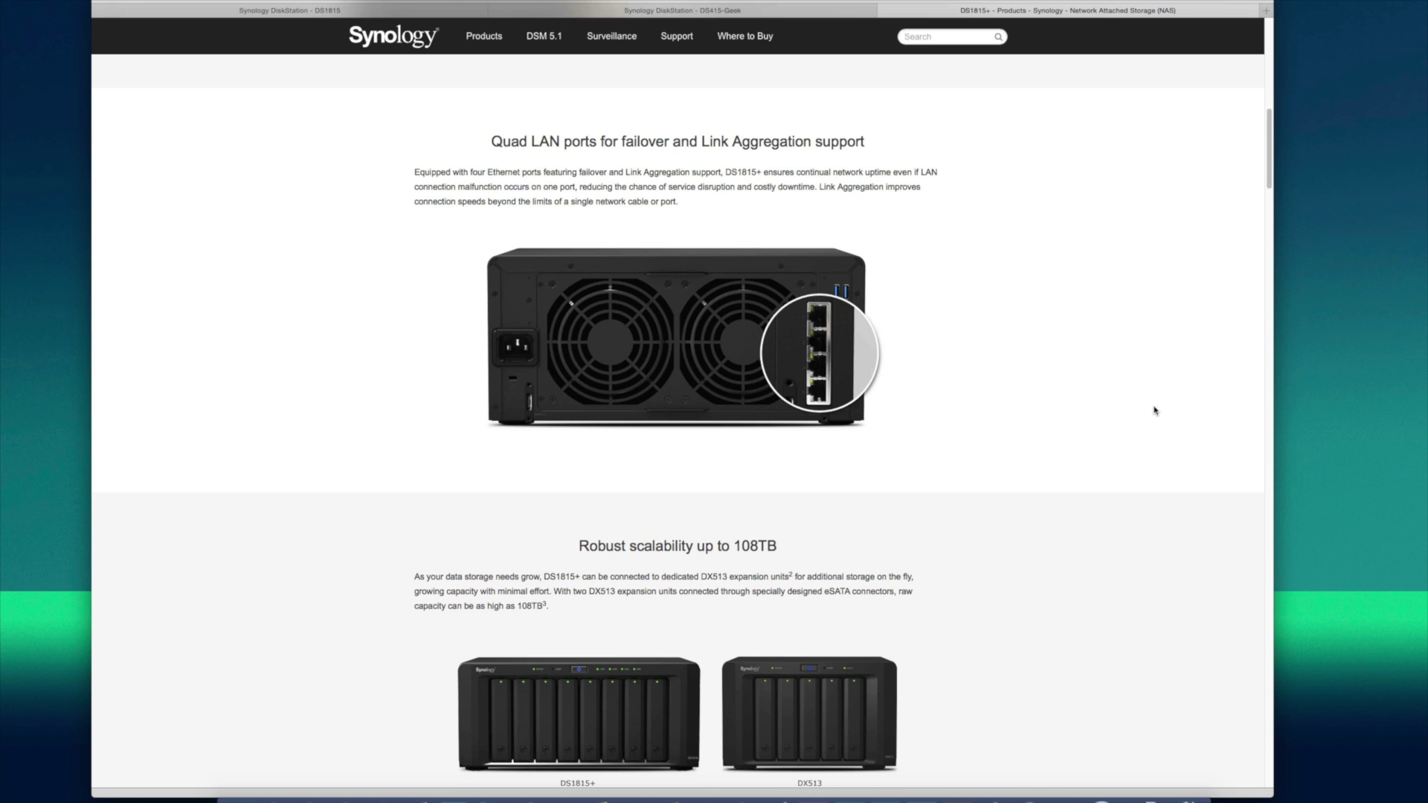
{"action": "scroll", "coordinate": [1155, 411], "scroll_direction": "down", "scroll_amount": 2}
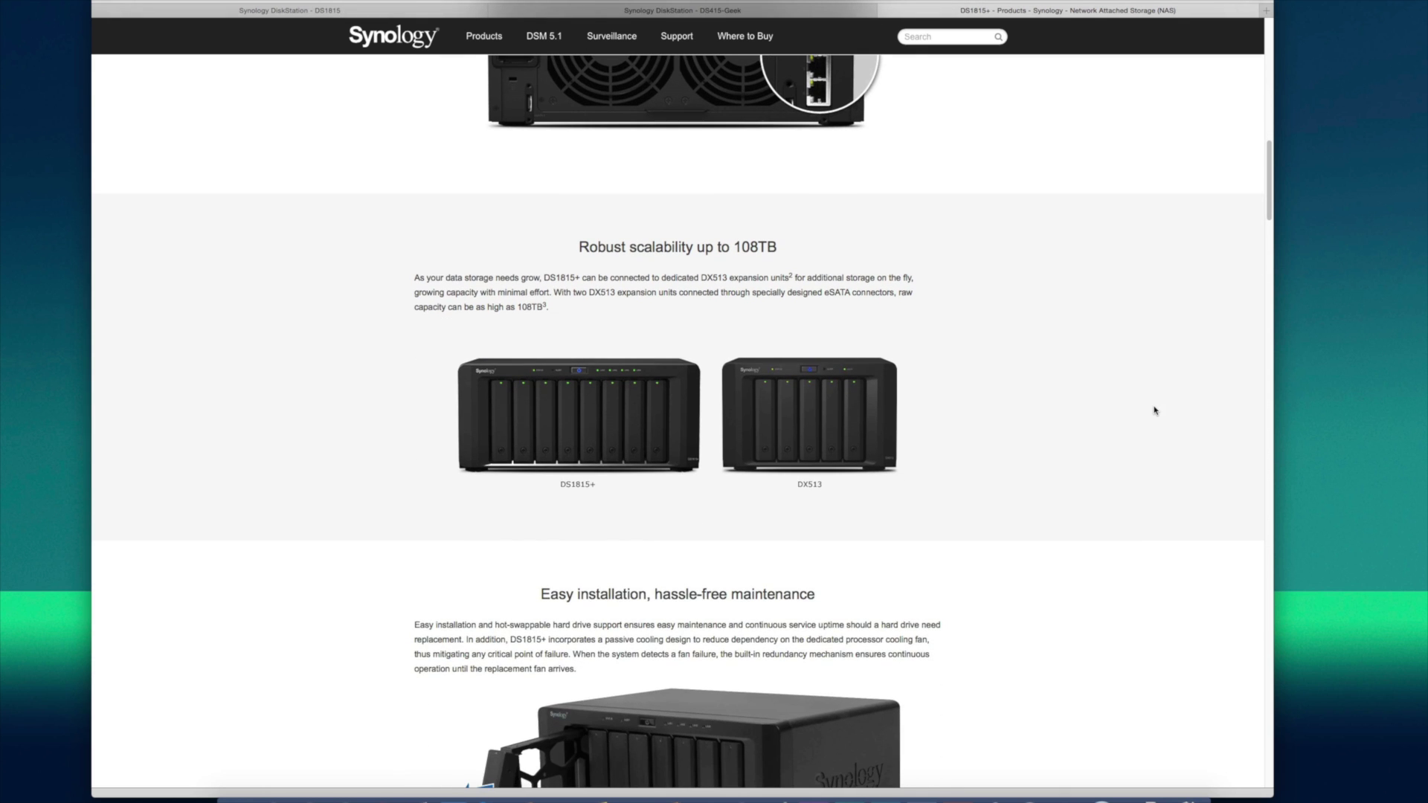
{"action": "scroll", "coordinate": [1155, 410], "scroll_direction": "down", "scroll_amount": 2}
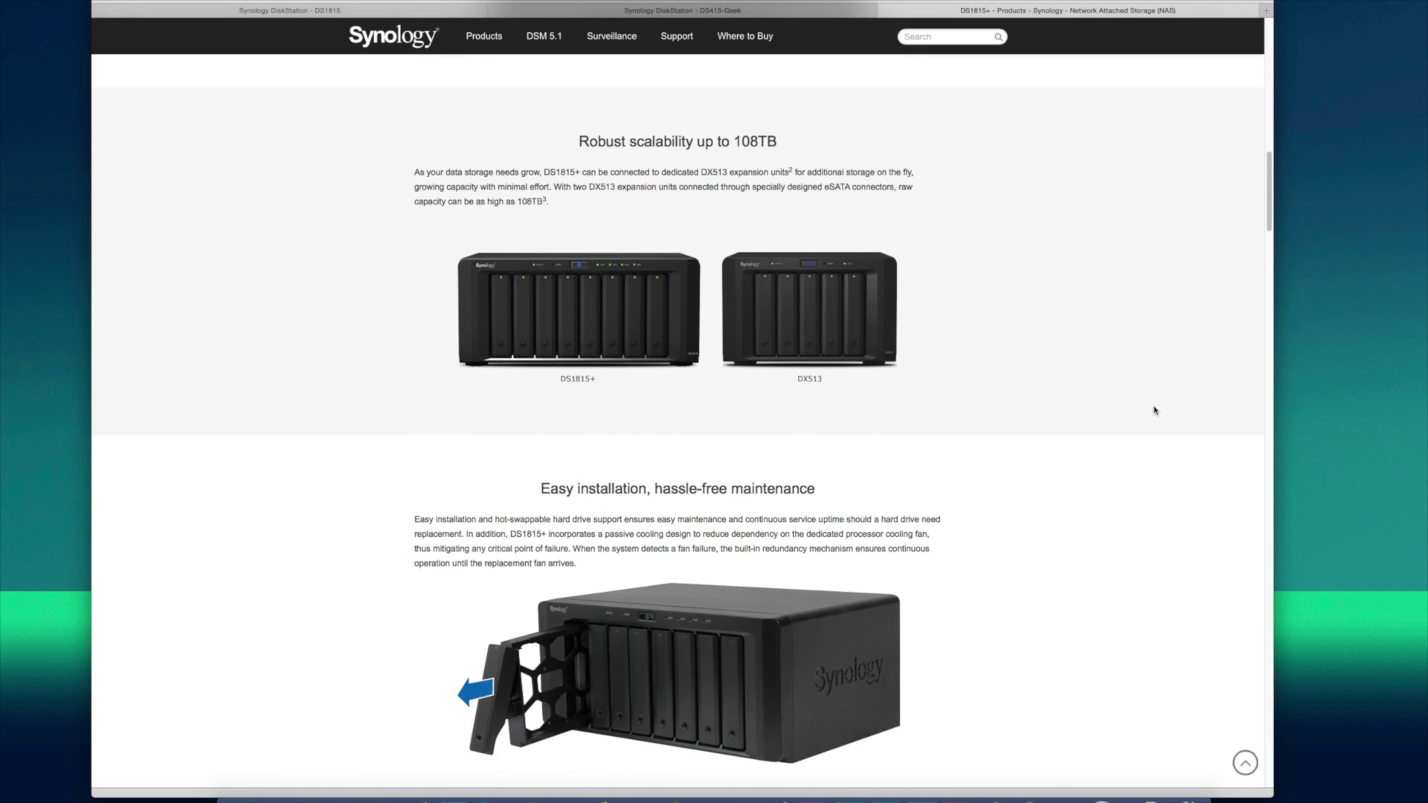
{"action": "scroll", "coordinate": [1155, 411], "scroll_direction": "down", "scroll_amount": 3}
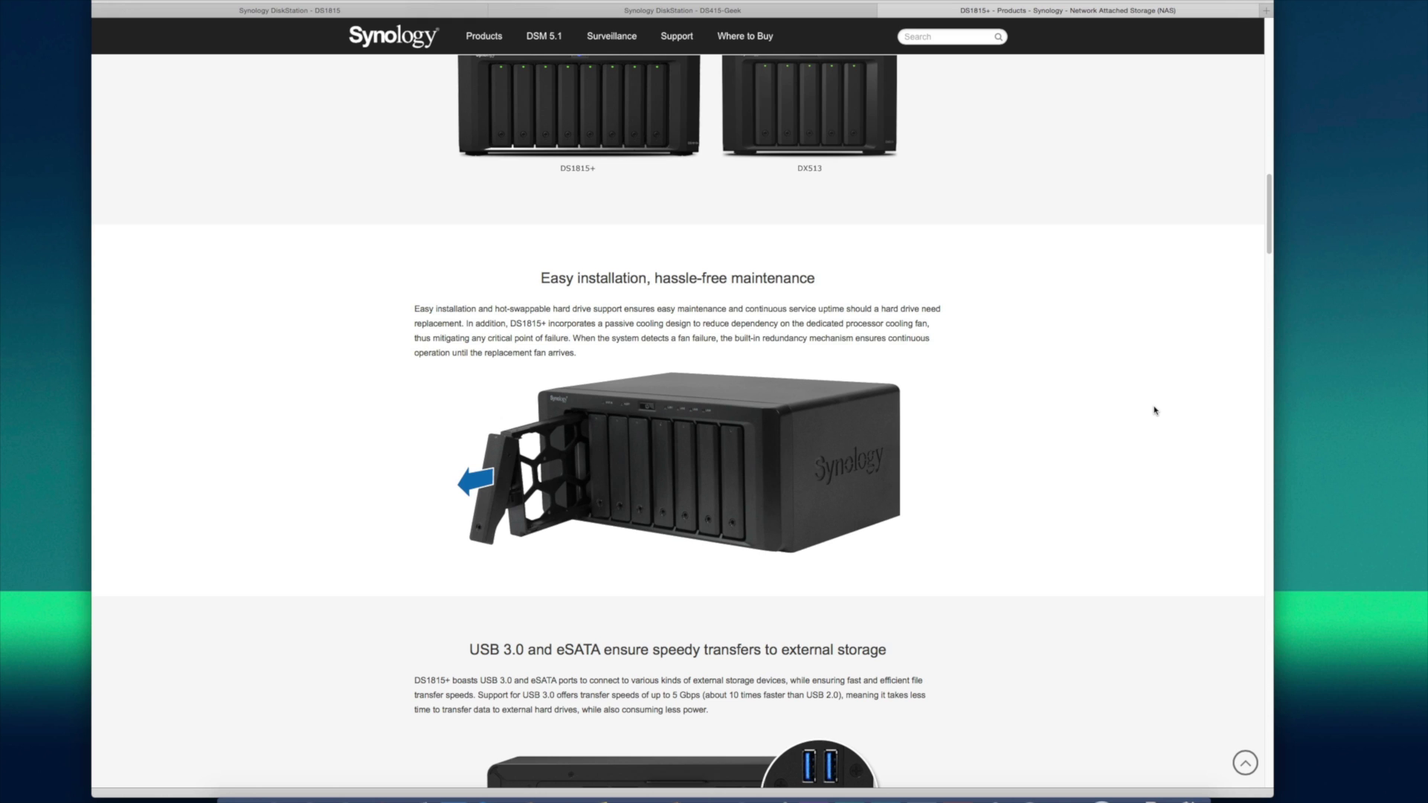
{"action": "scroll", "coordinate": [1155, 411], "scroll_direction": "down", "scroll_amount": 1}
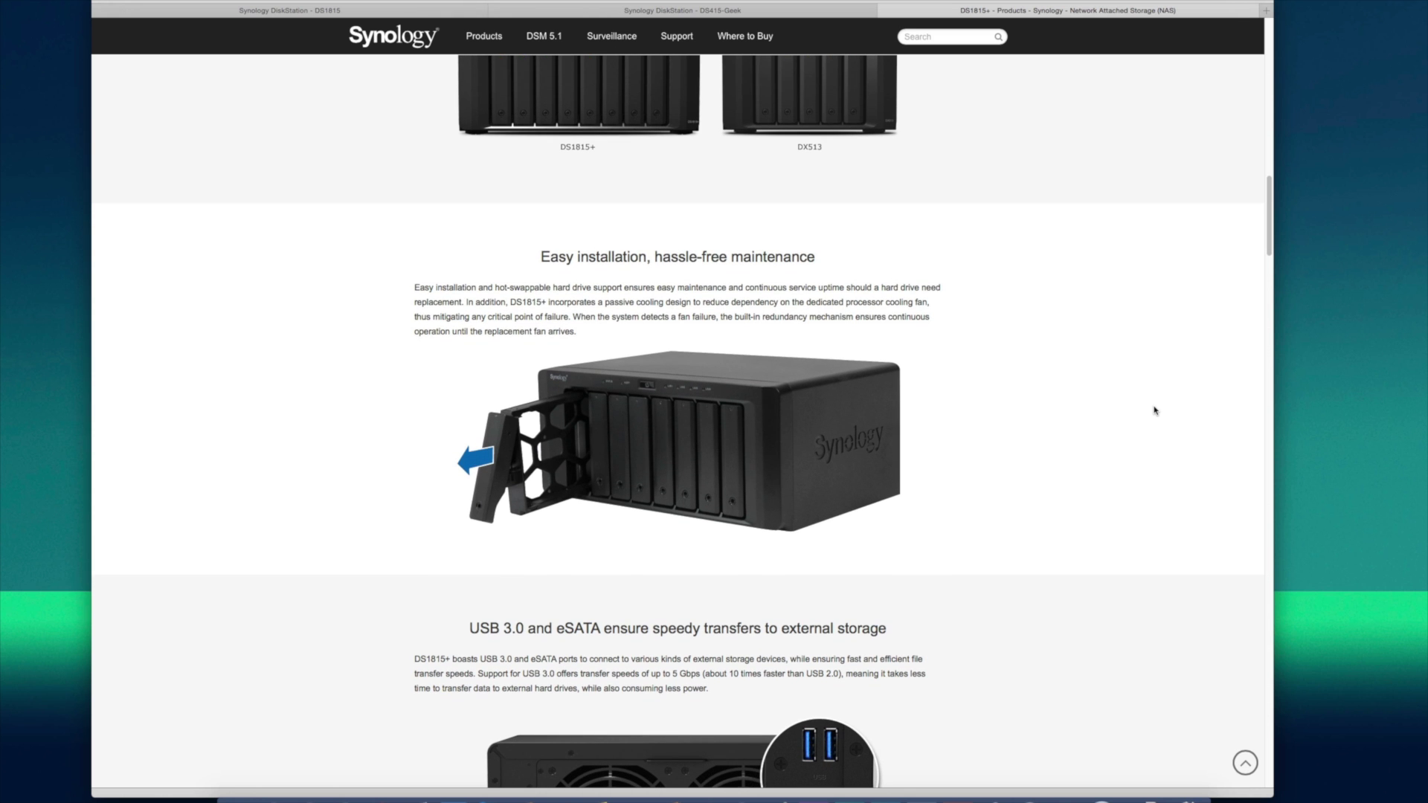
{"action": "scroll", "coordinate": [1155, 410], "scroll_direction": "down", "scroll_amount": 3}
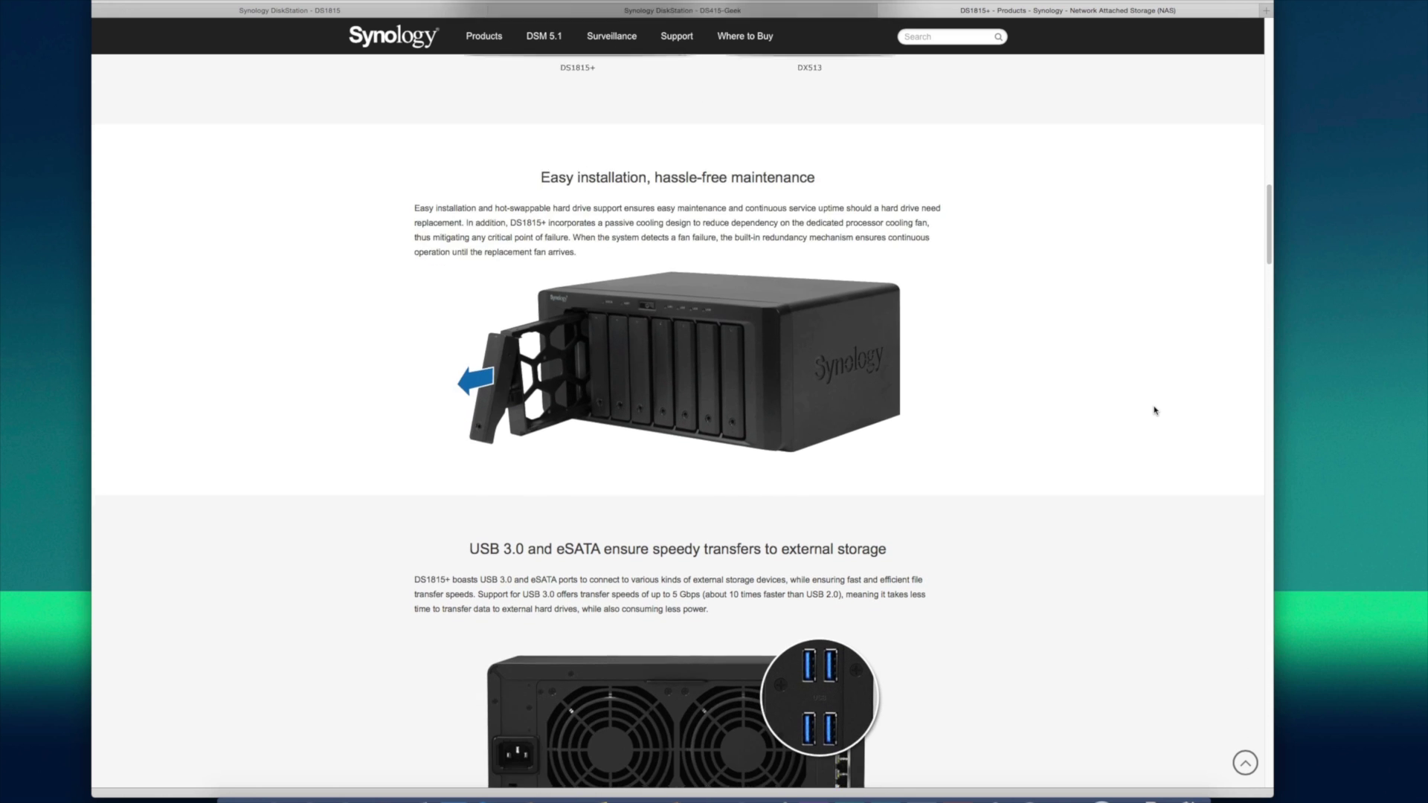
{"action": "scroll", "coordinate": [1155, 411], "scroll_direction": "down", "scroll_amount": 1}
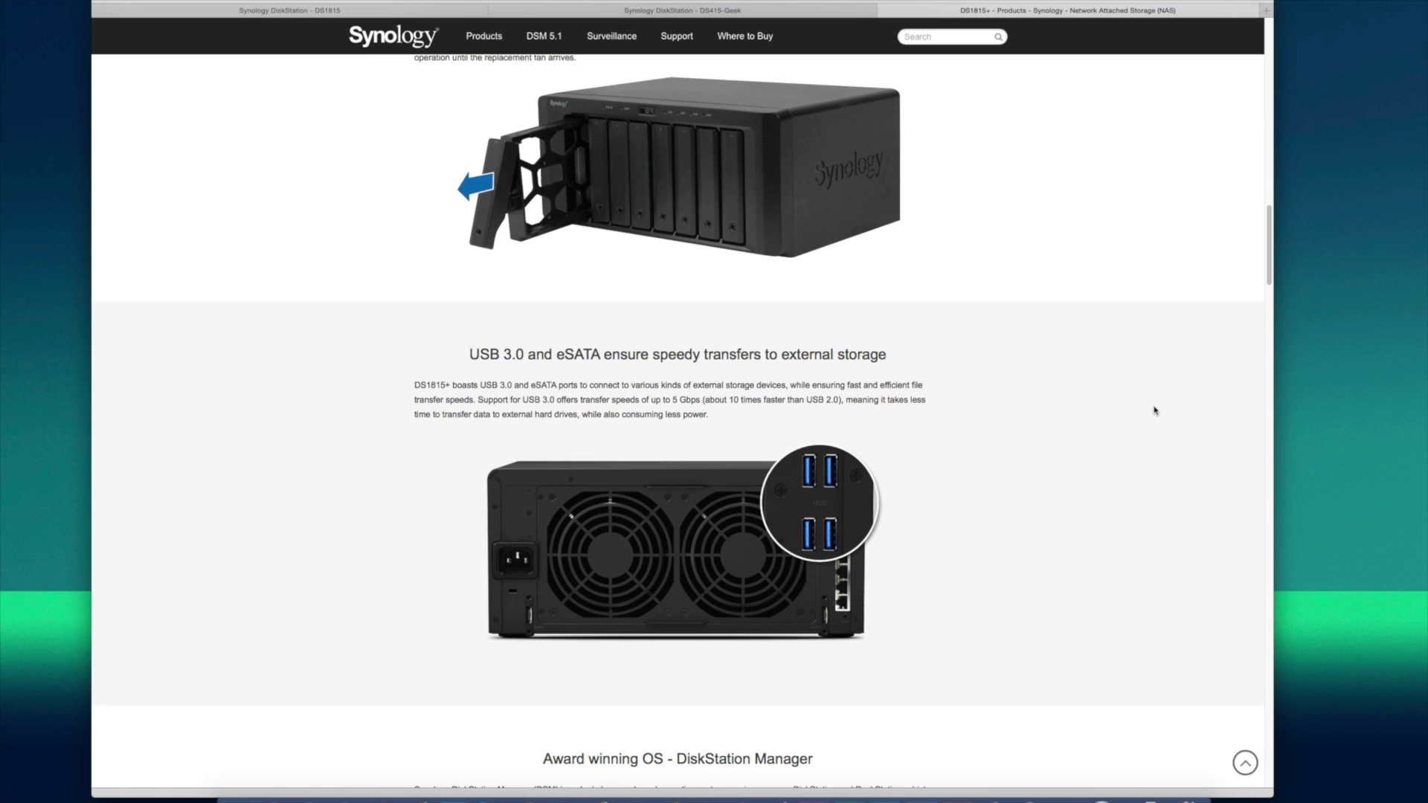
{"action": "scroll", "coordinate": [1155, 410], "scroll_direction": "down", "scroll_amount": 3}
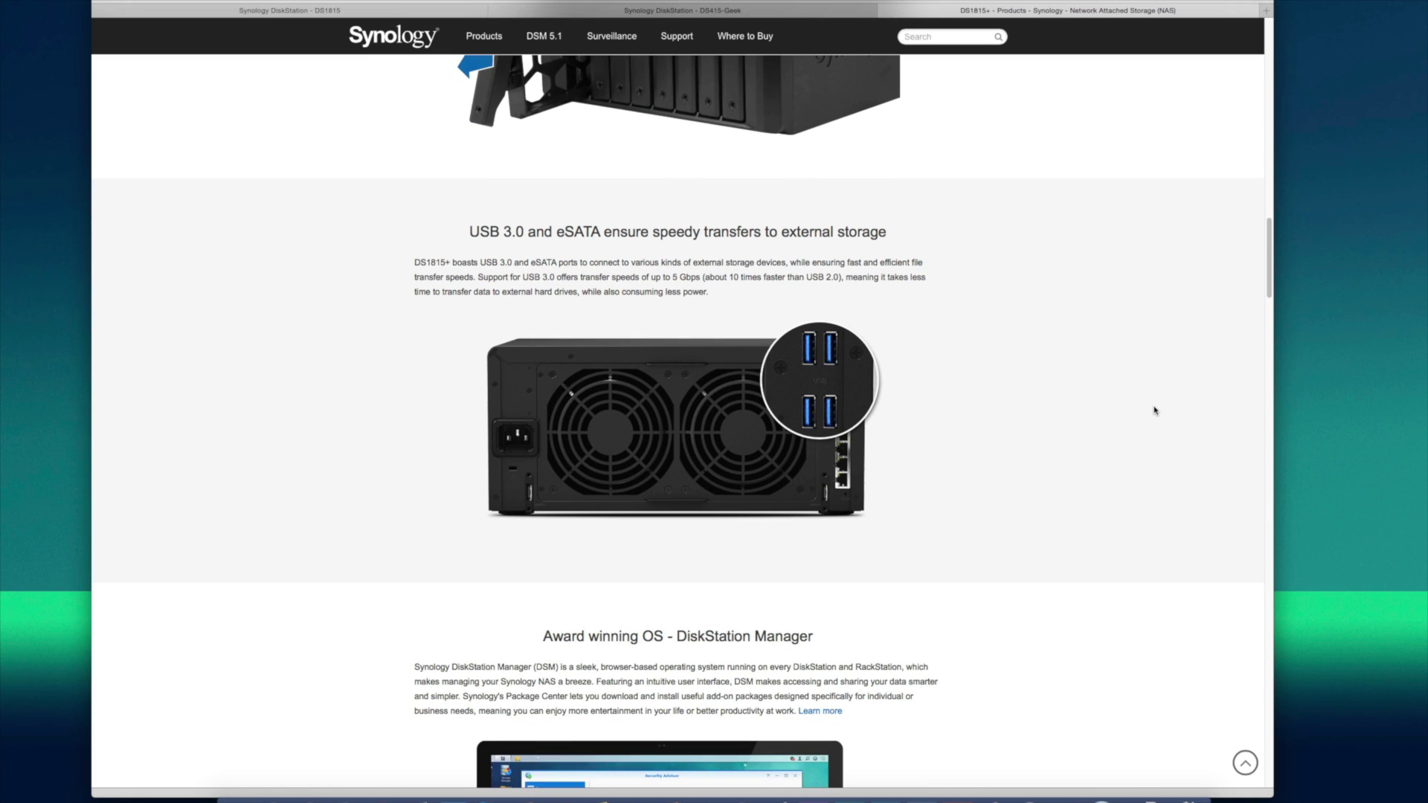
{"action": "scroll", "coordinate": [1155, 411], "scroll_direction": "down", "scroll_amount": 4}
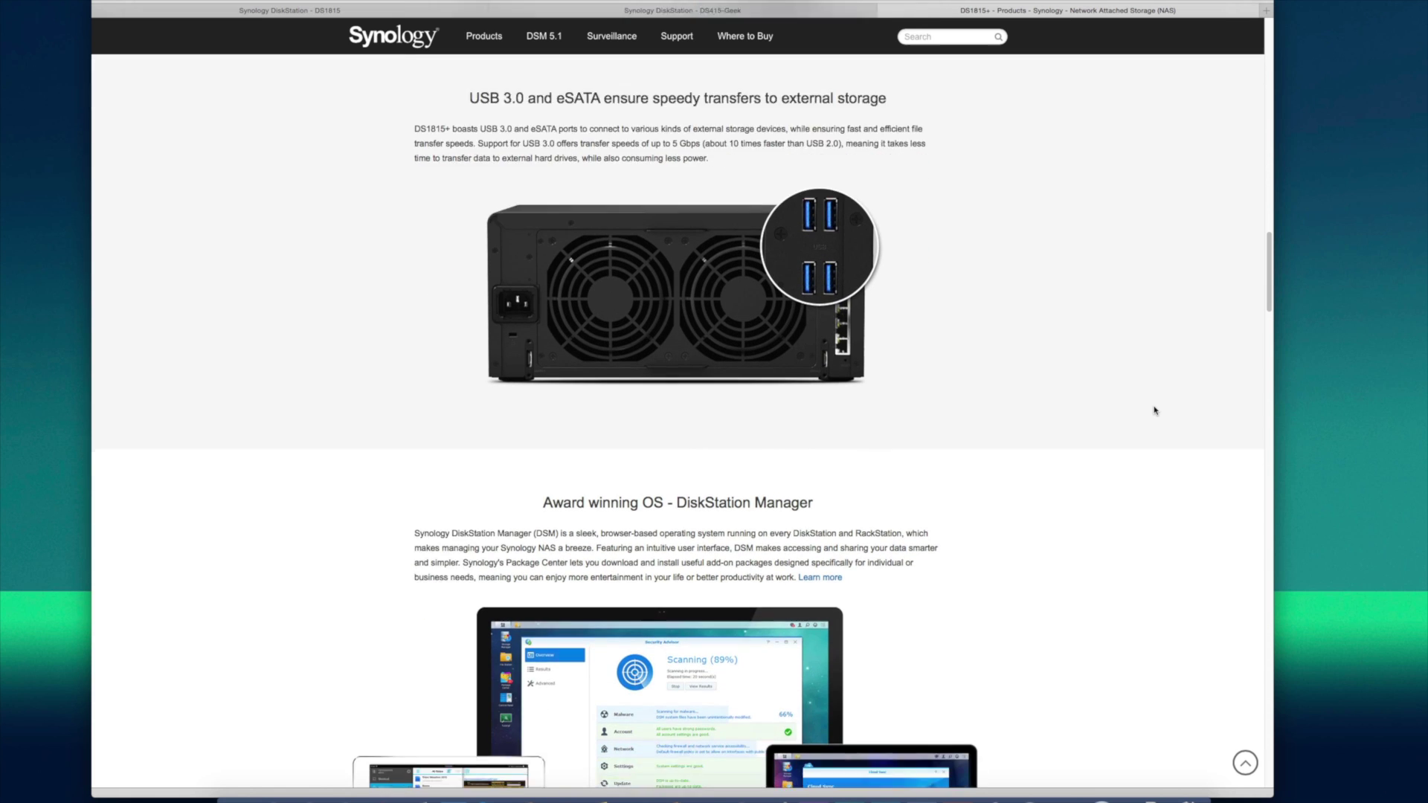
{"action": "scroll", "coordinate": [1154, 411], "scroll_direction": "down", "scroll_amount": 6}
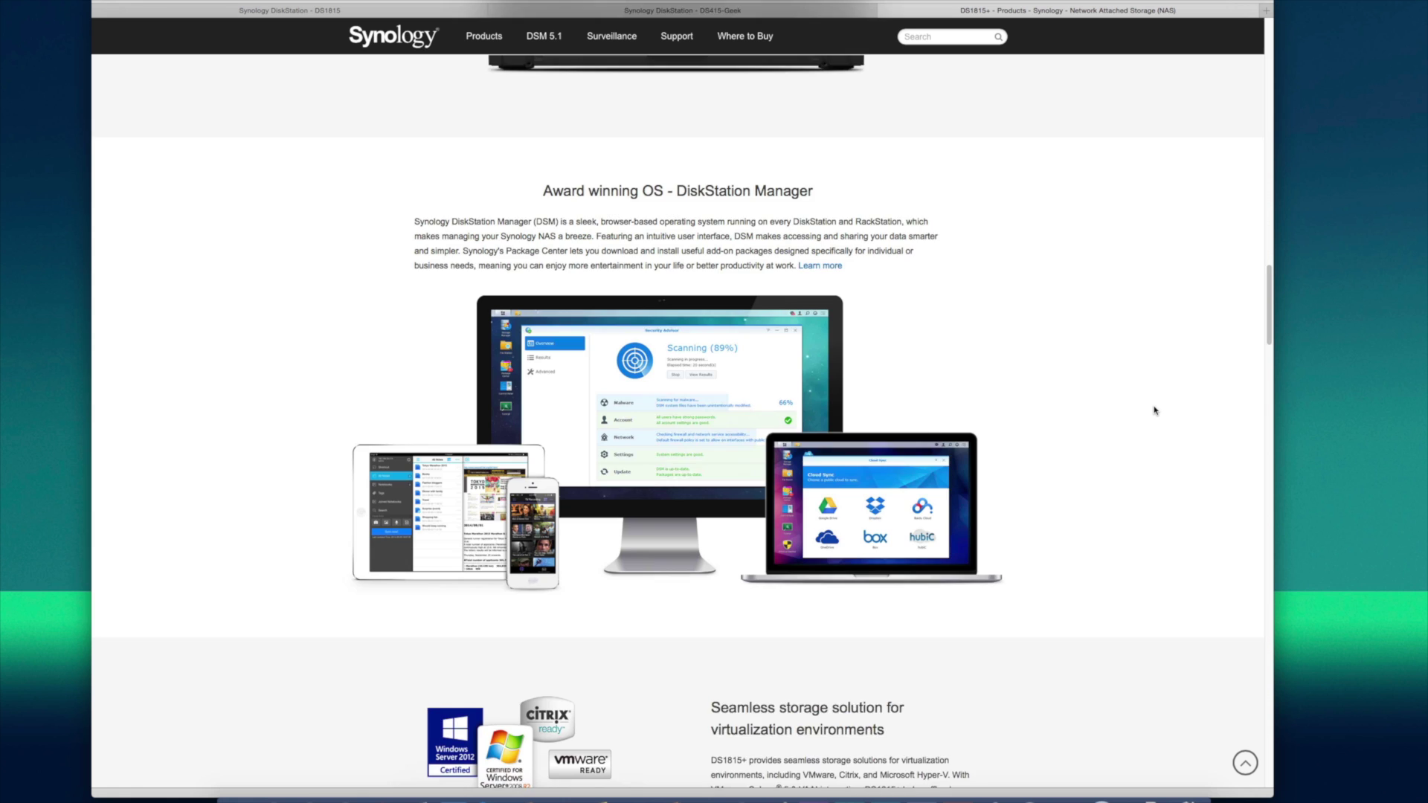
{"action": "scroll", "coordinate": [1155, 410], "scroll_direction": "down", "scroll_amount": 4}
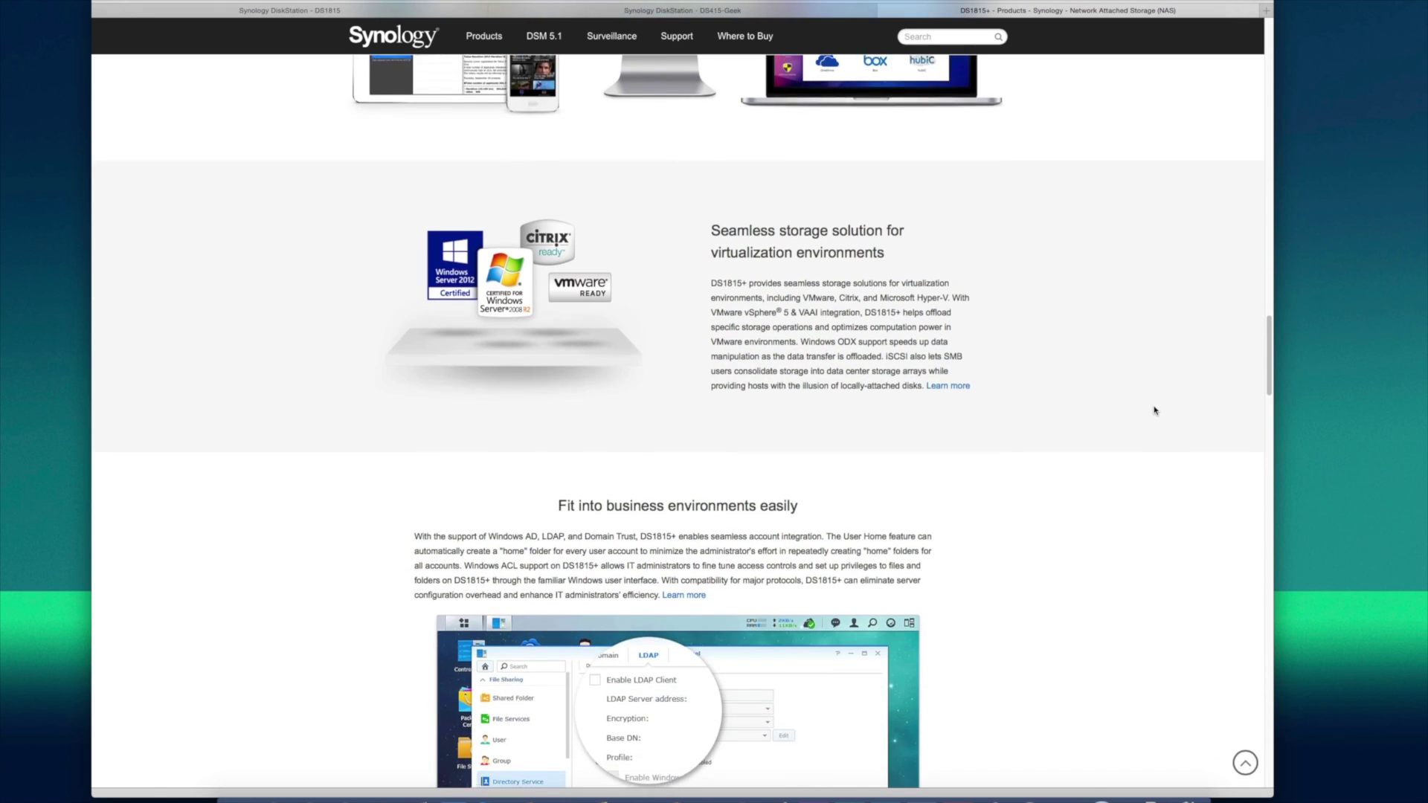
{"action": "scroll", "coordinate": [1155, 411], "scroll_direction": "down", "scroll_amount": 5}
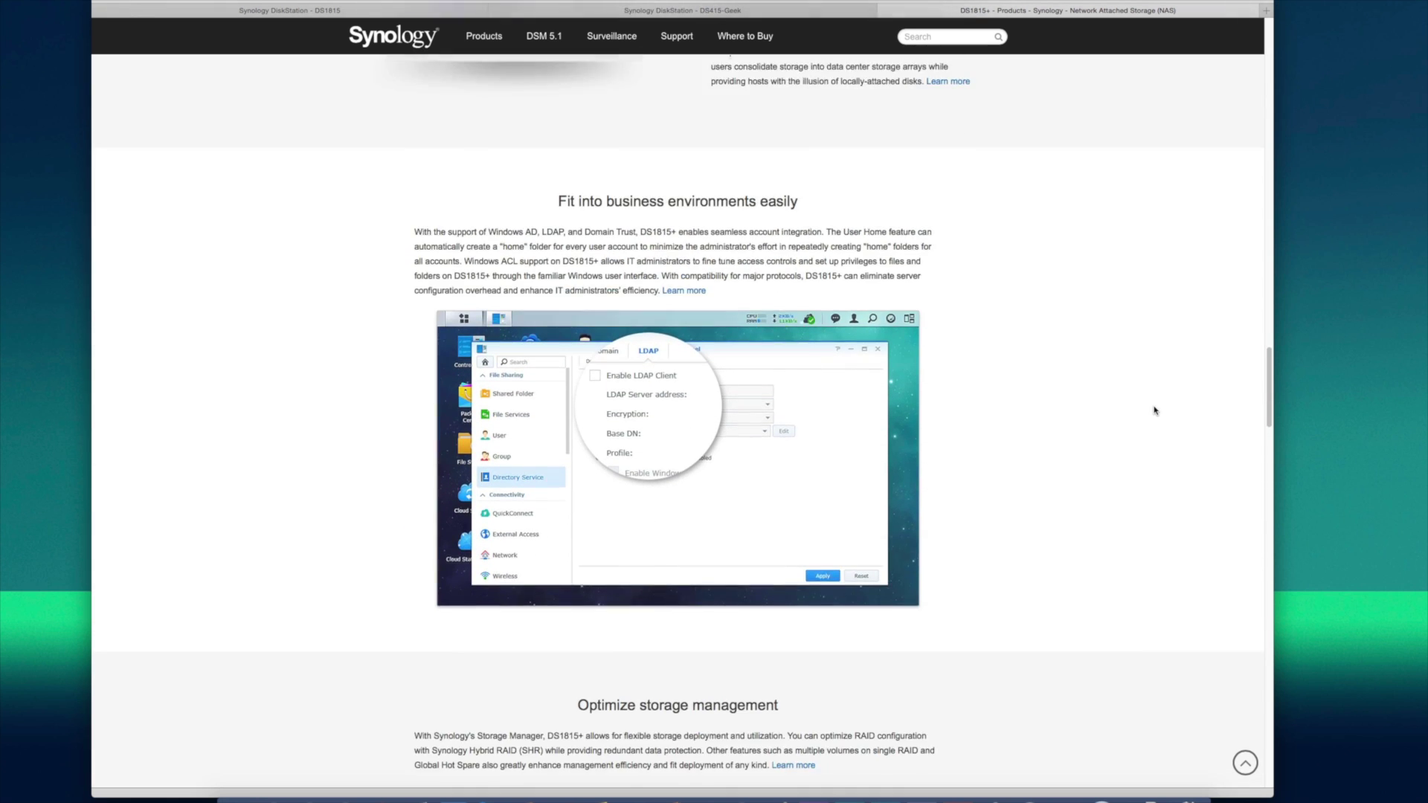
{"action": "scroll", "coordinate": [1155, 410], "scroll_direction": "down", "scroll_amount": 1}
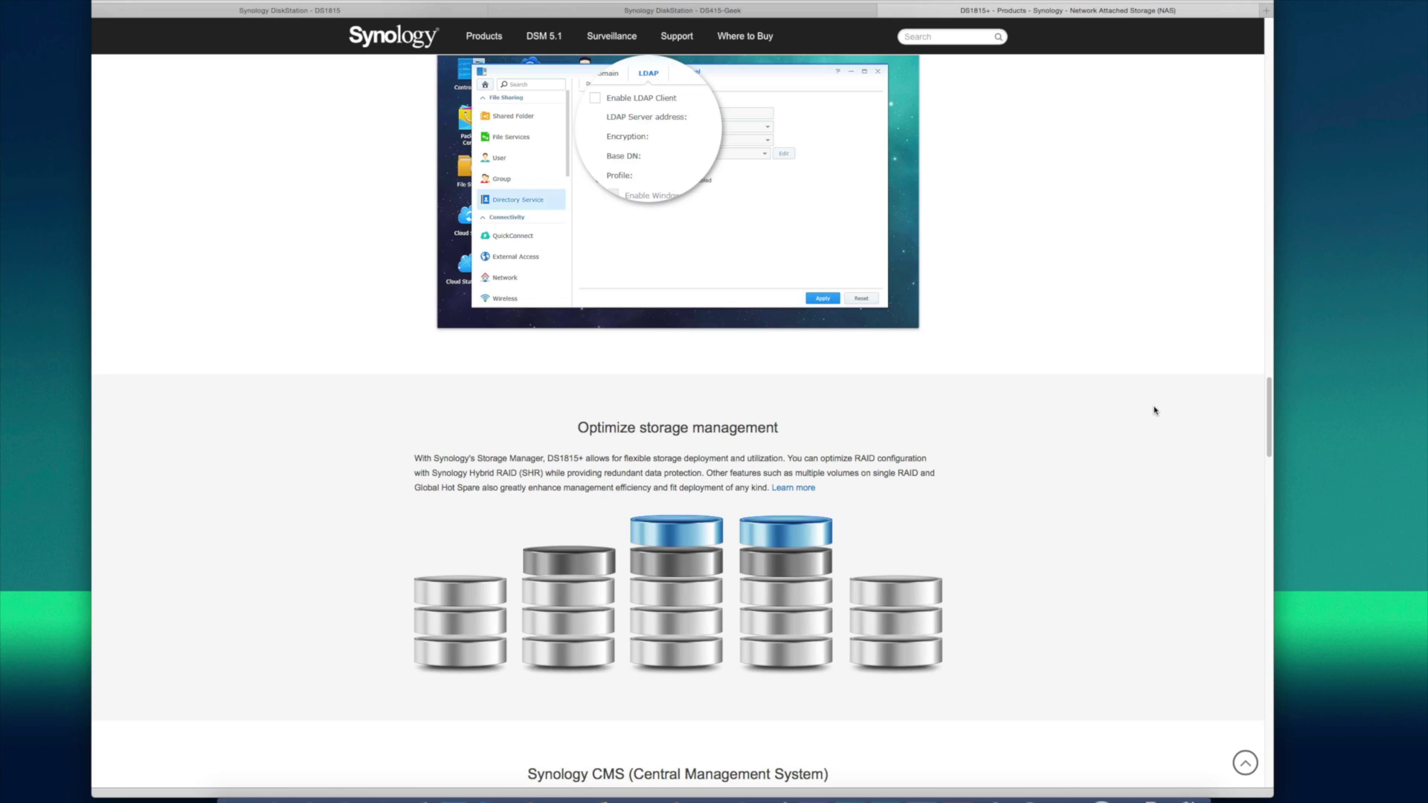
{"action": "scroll", "coordinate": [1155, 411], "scroll_direction": "down", "scroll_amount": 2}
{"action": "scroll", "coordinate": [1155, 410], "scroll_direction": "down", "scroll_amount": 3}
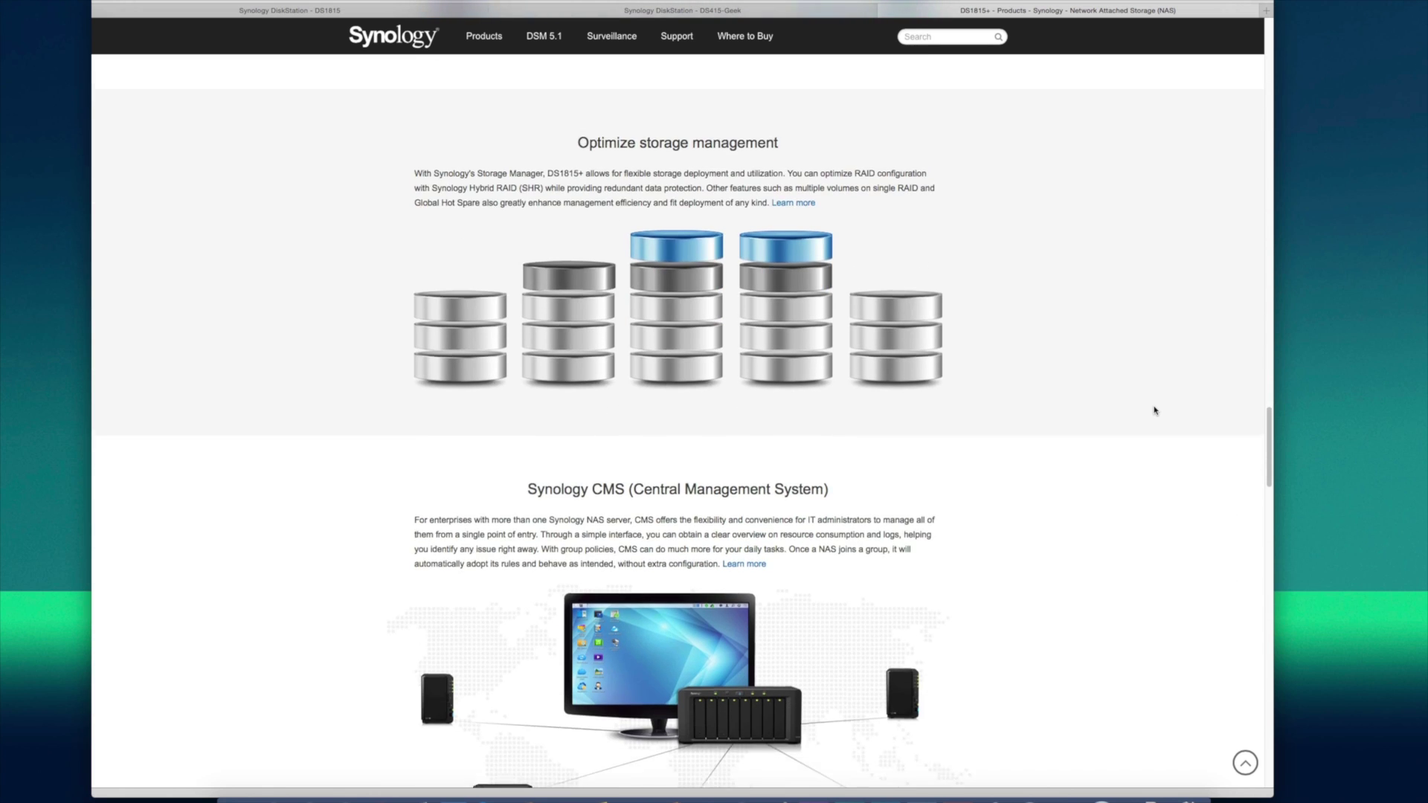
{"action": "scroll", "coordinate": [1155, 410], "scroll_direction": "down", "scroll_amount": 4}
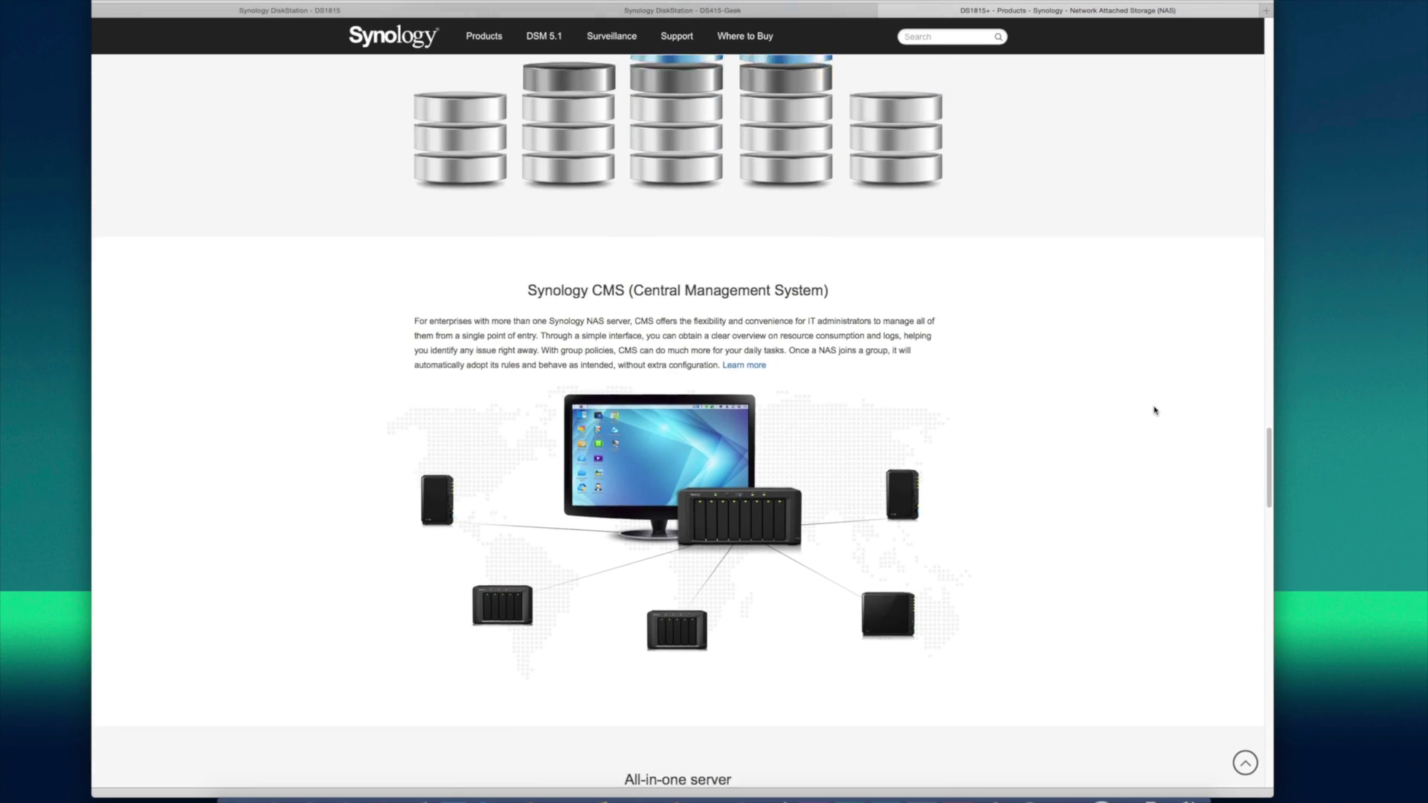
{"action": "scroll", "coordinate": [1155, 411], "scroll_direction": "down", "scroll_amount": 4}
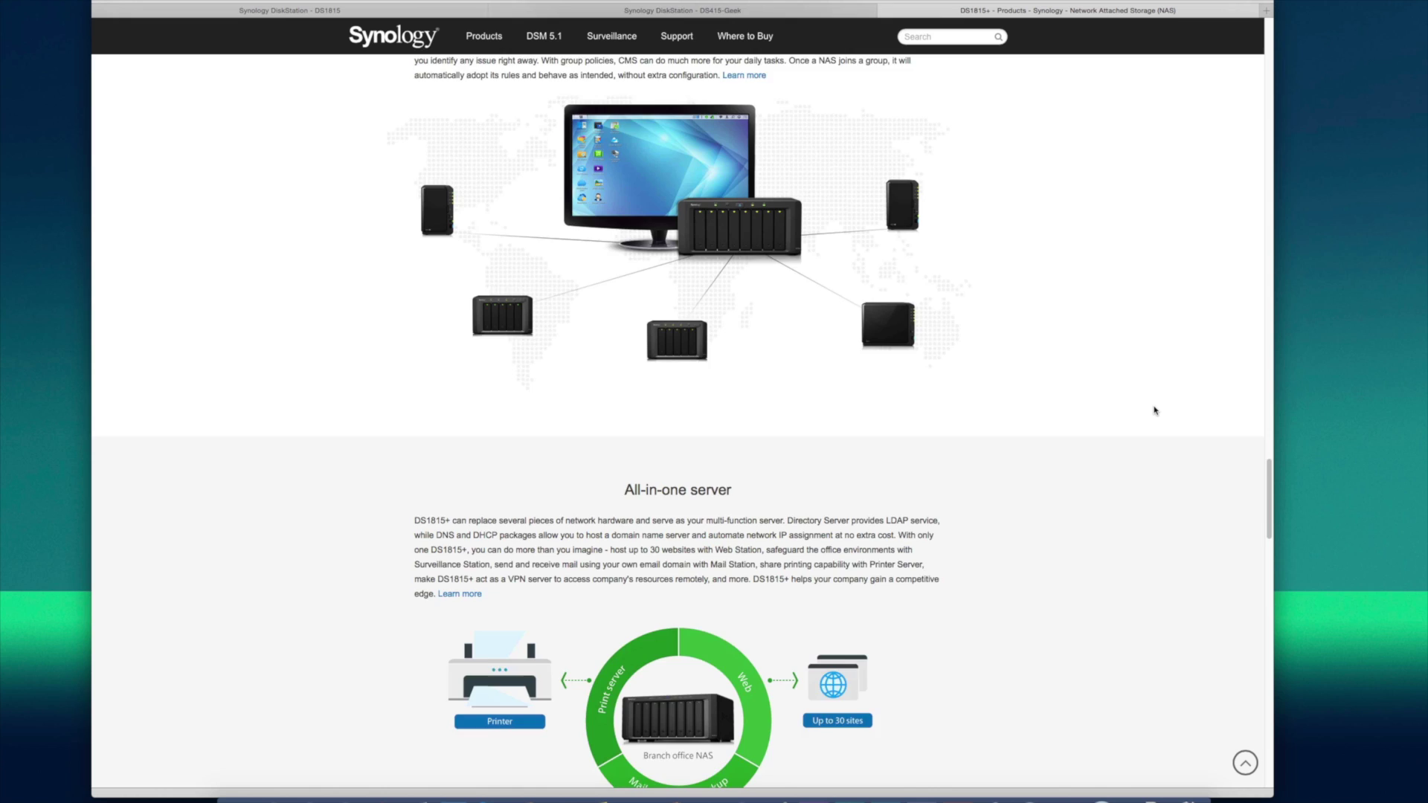